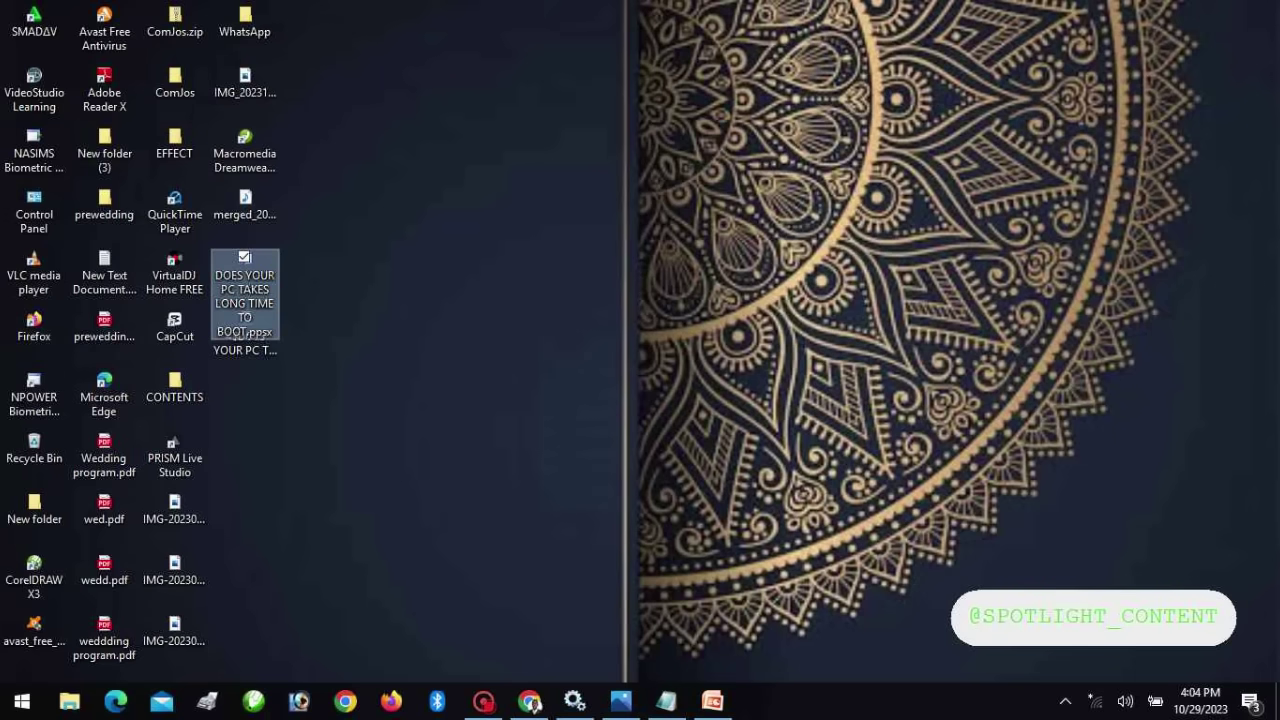
Open Task Manager maximized and examine the startup programs, including the Microsoft Teams and Spotify entries
click(581, 373)
key(ctrl+shift+Escape)
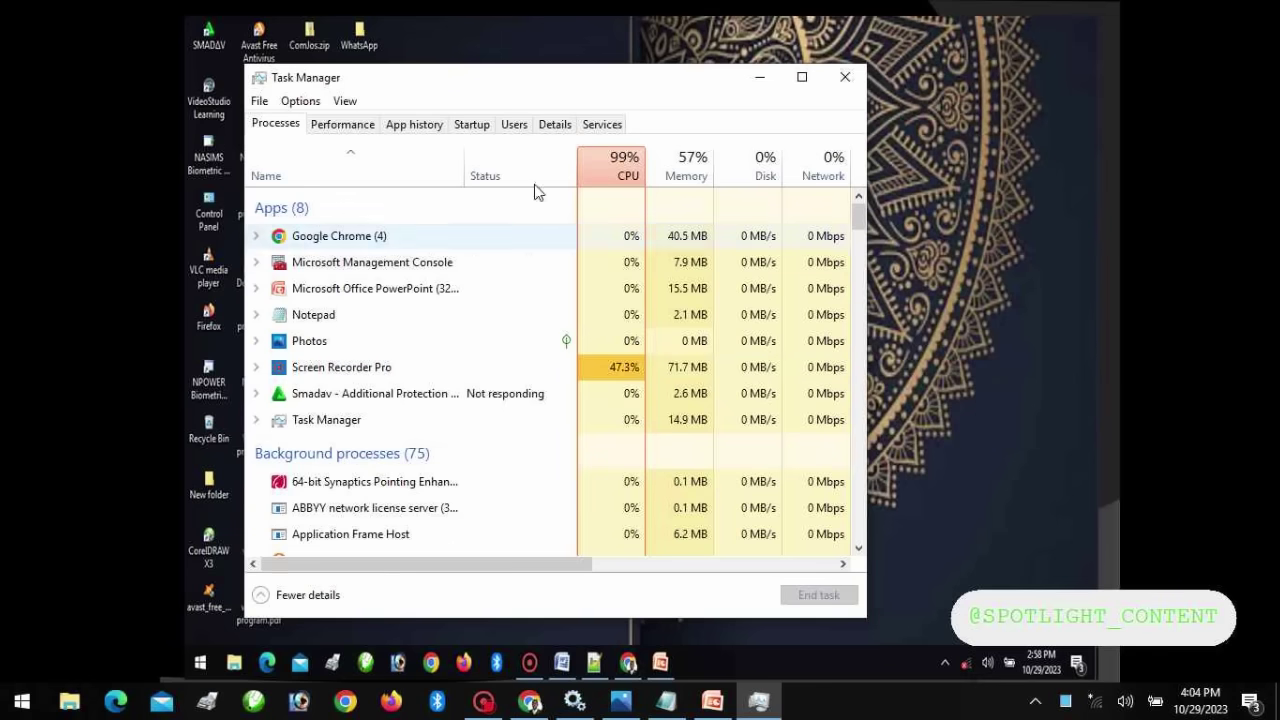
click(471, 125)
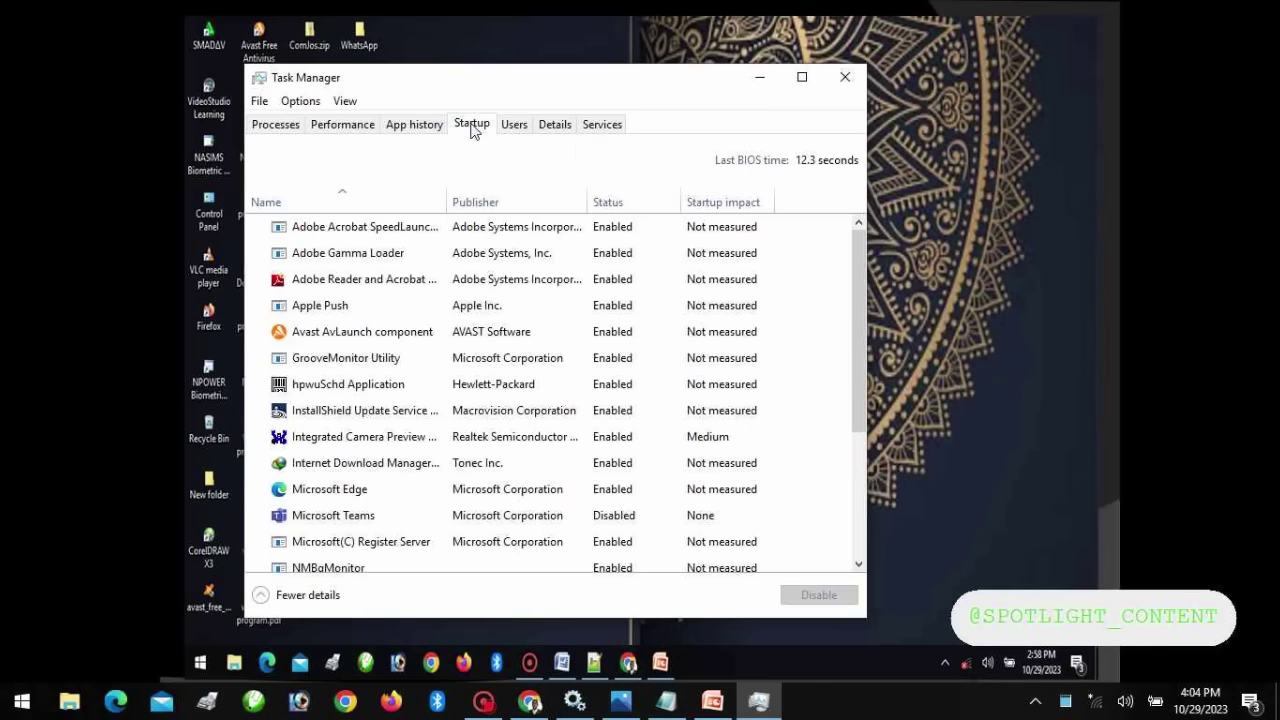
click(801, 77)
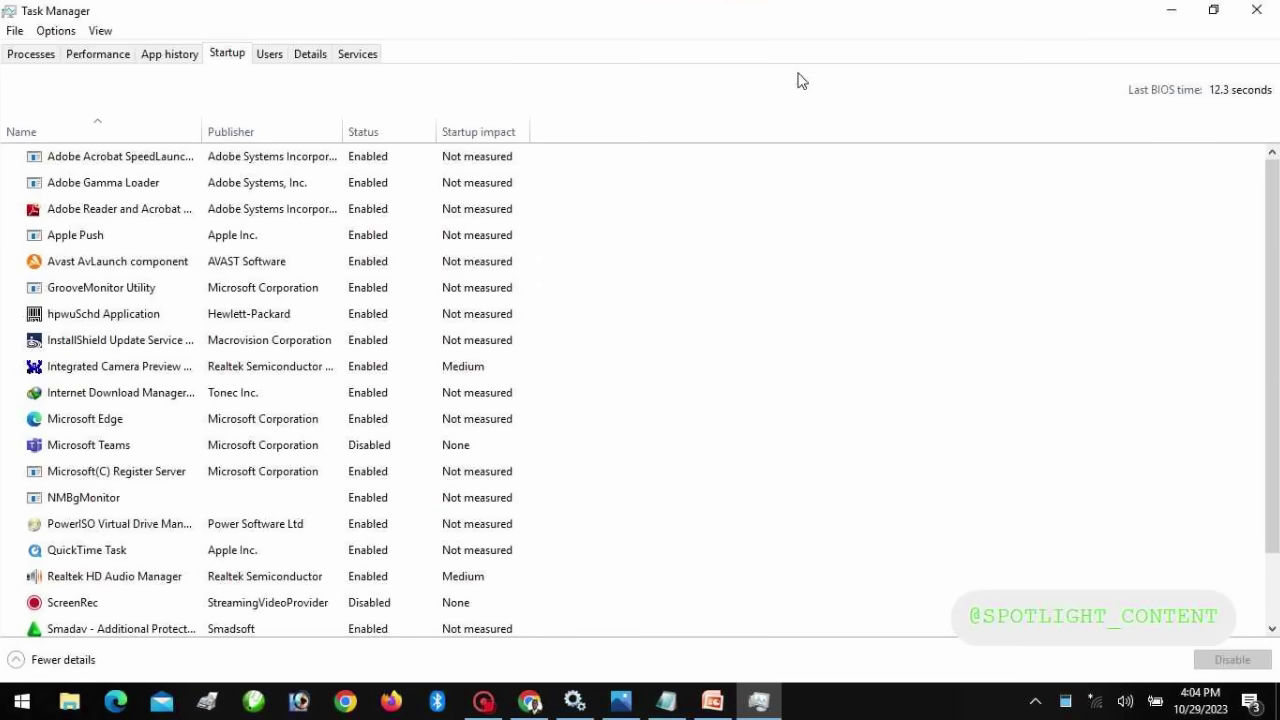
scroll(660, 390, down, 2)
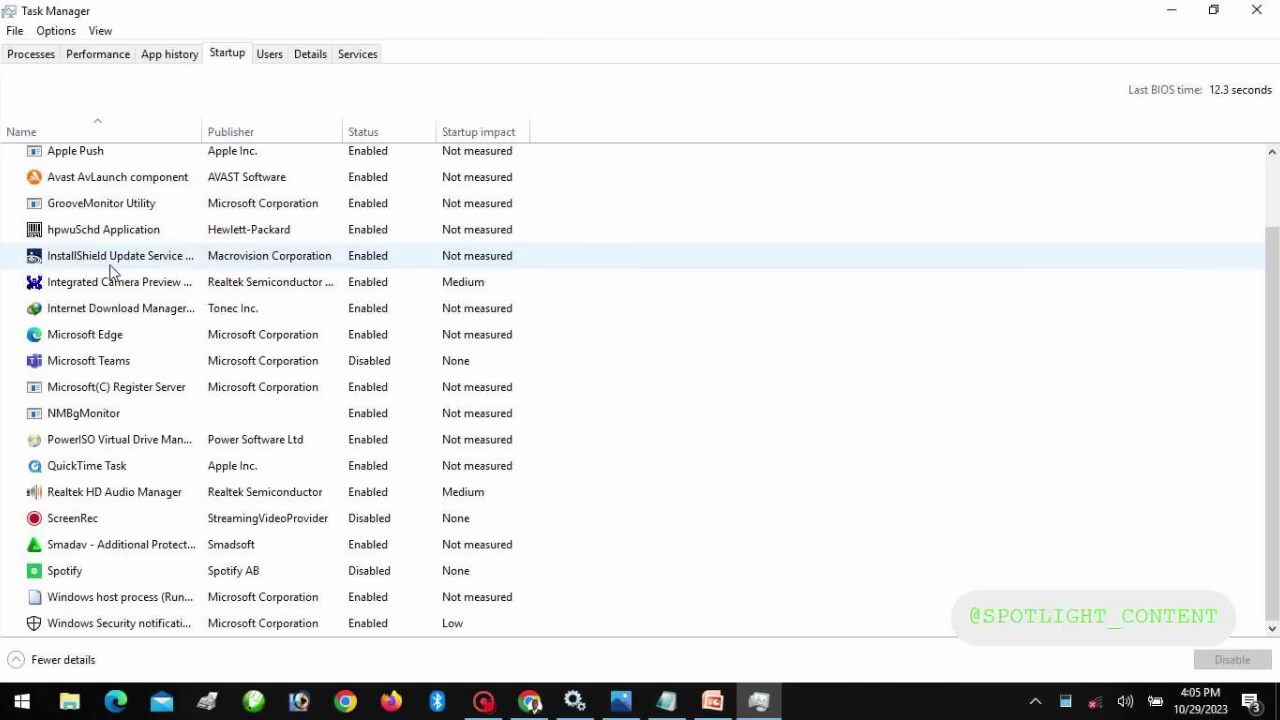
click(102, 366)
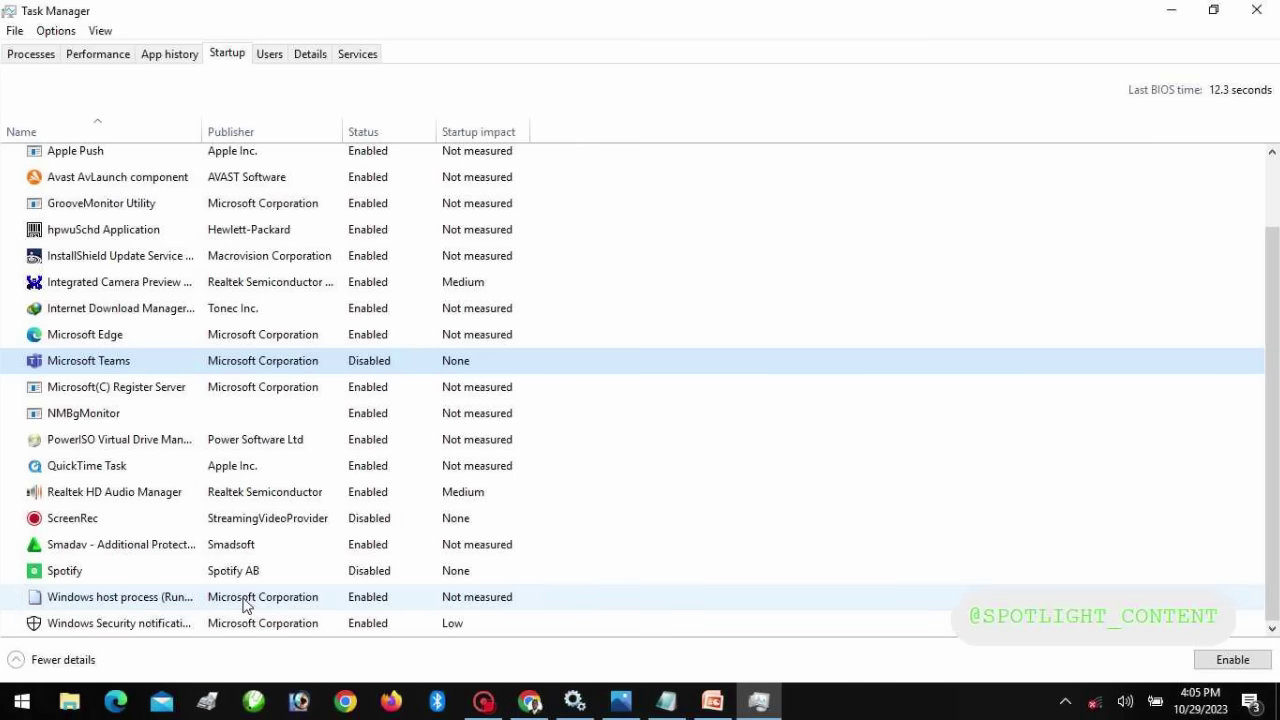
click(340, 571)
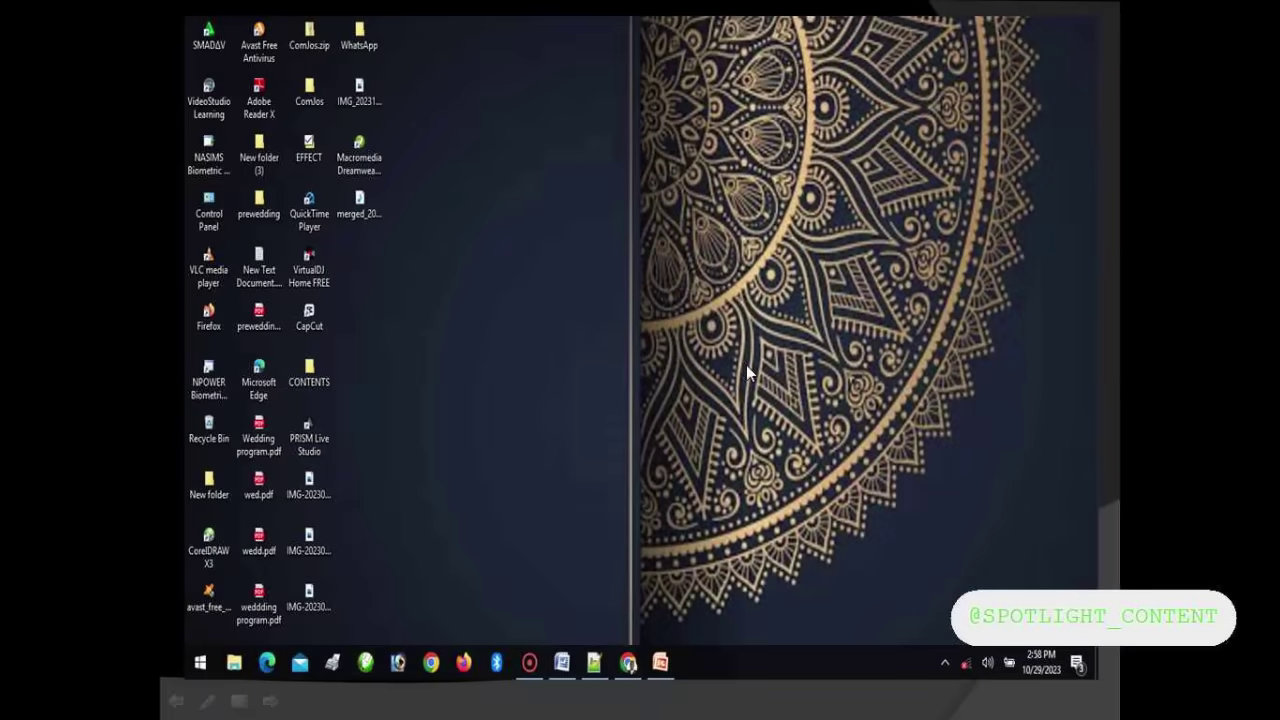
click(746, 372)
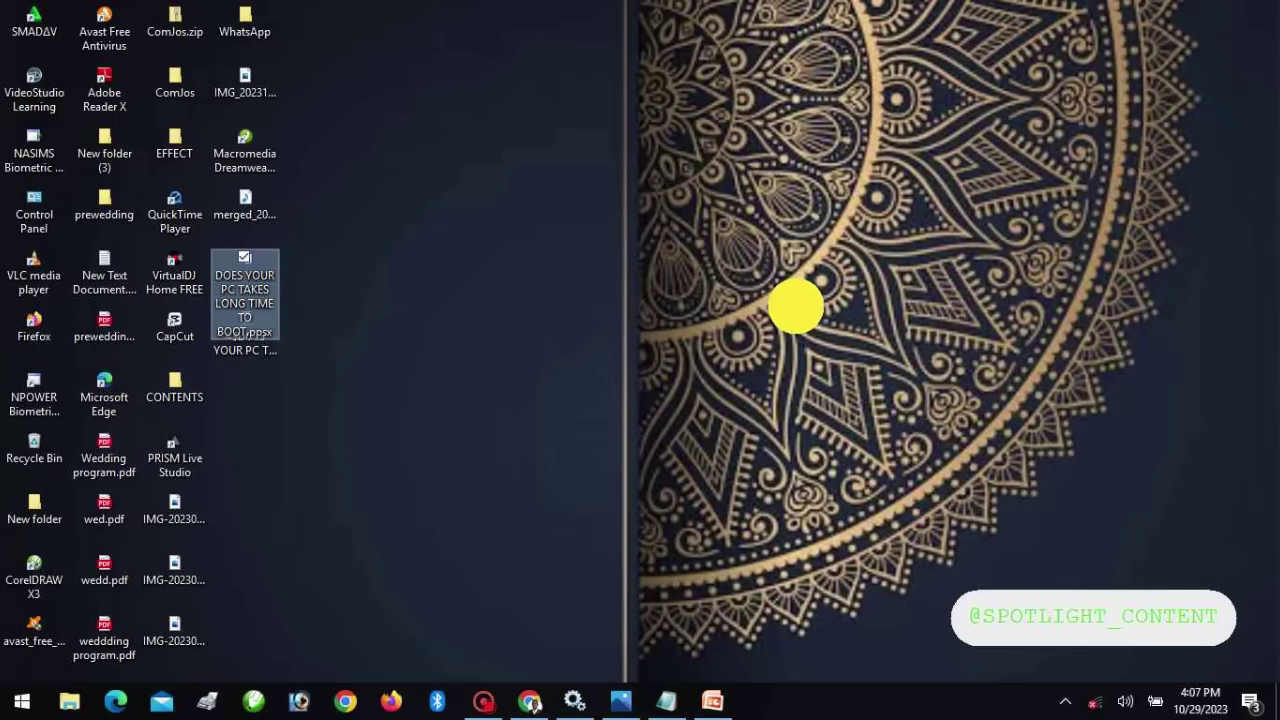
click(796, 308)
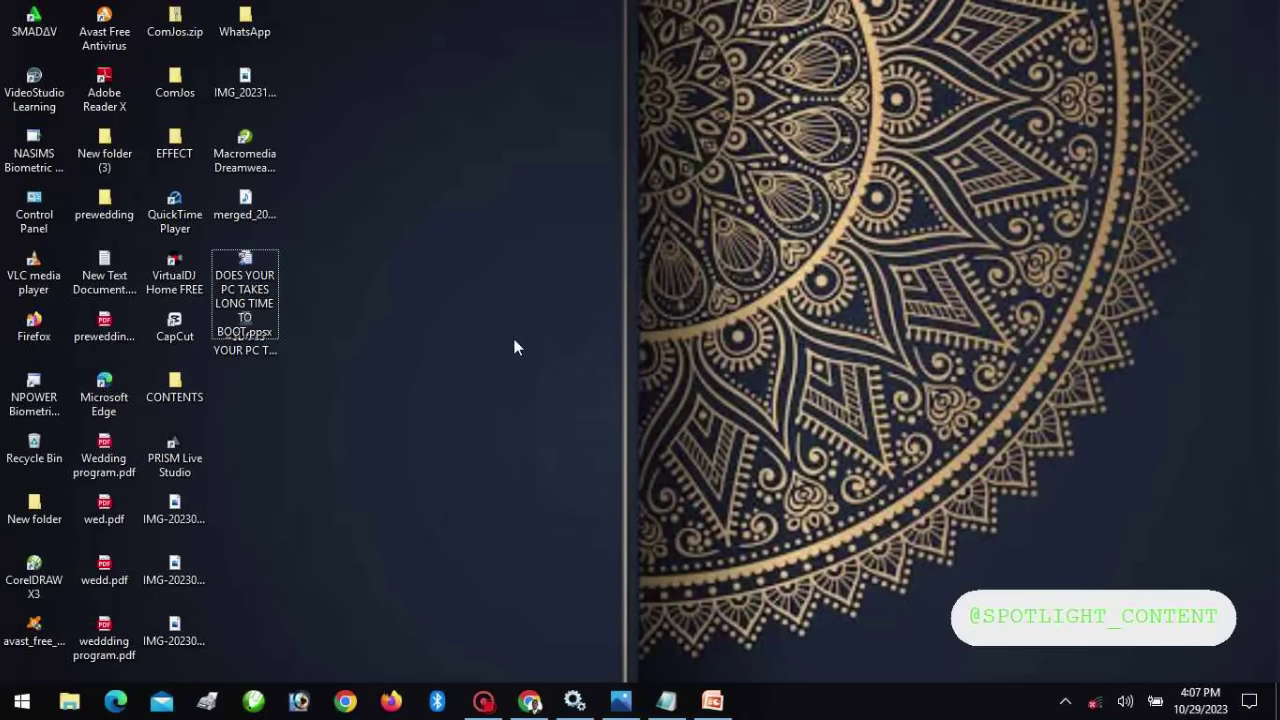
Open Avast Free Antivirus's update settings, examine the update options for virus definitions and the application, and close the settings
click(1065, 705)
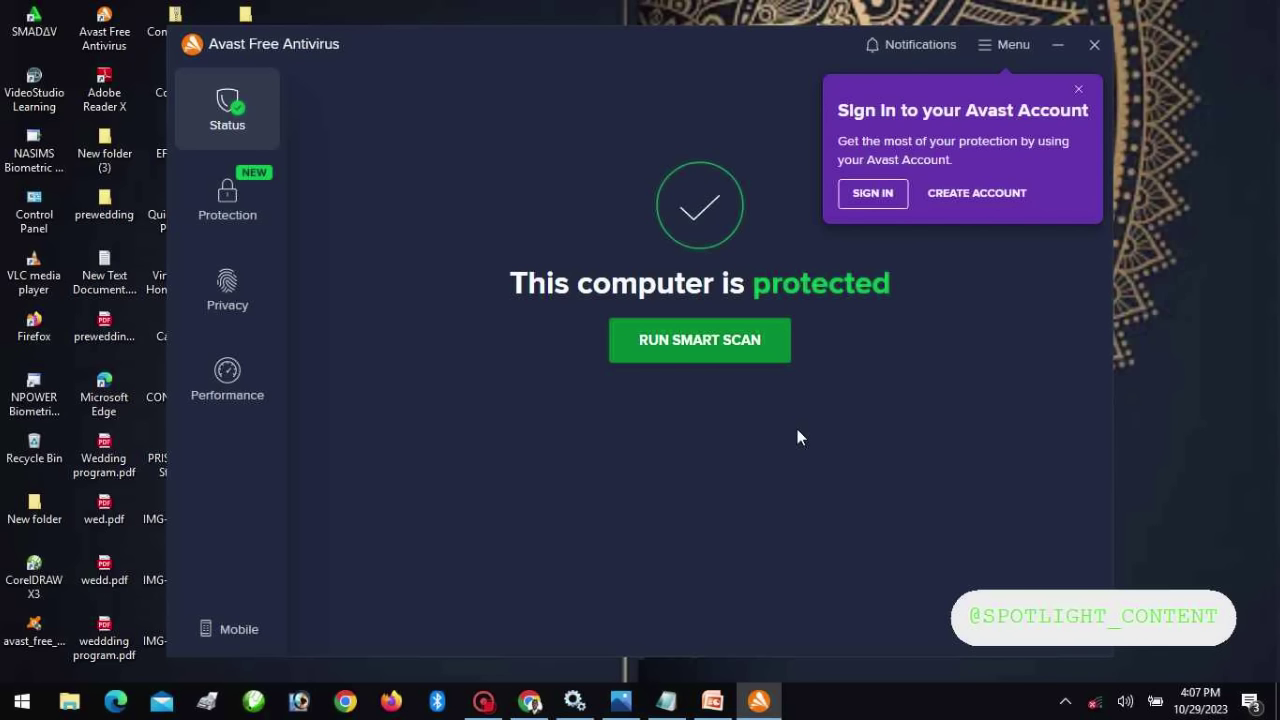
click(985, 47)
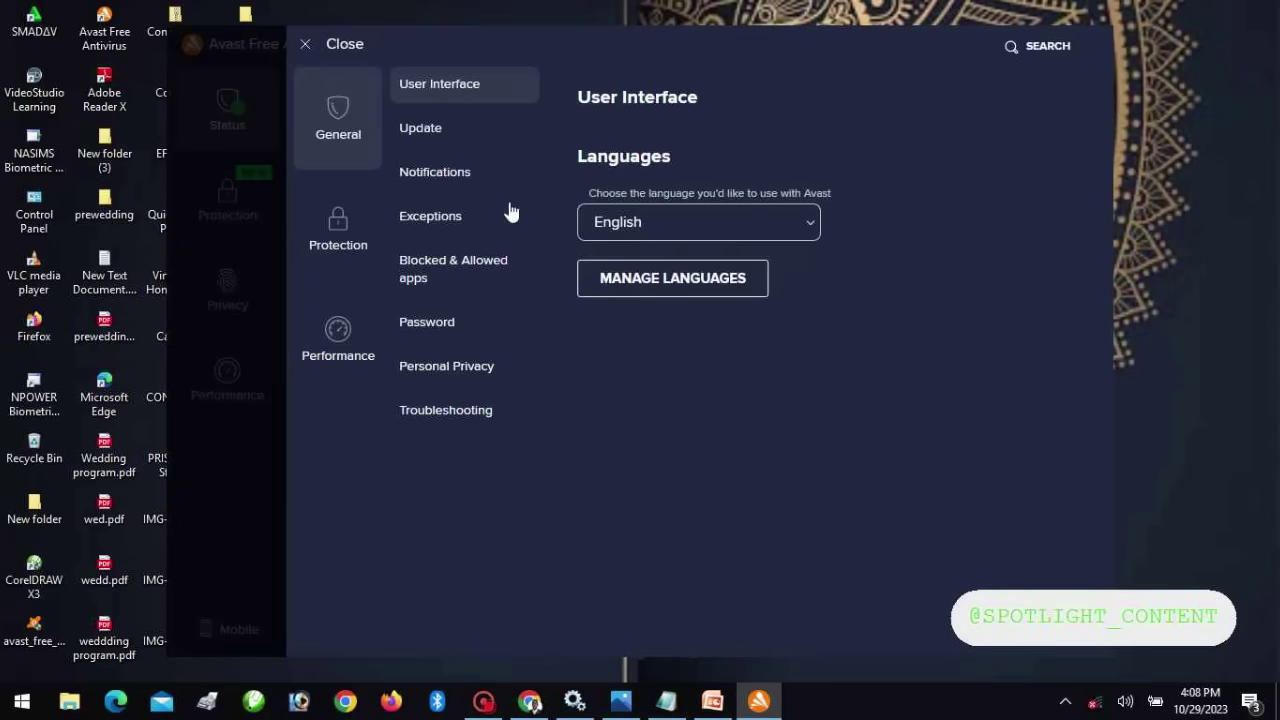
click(440, 129)
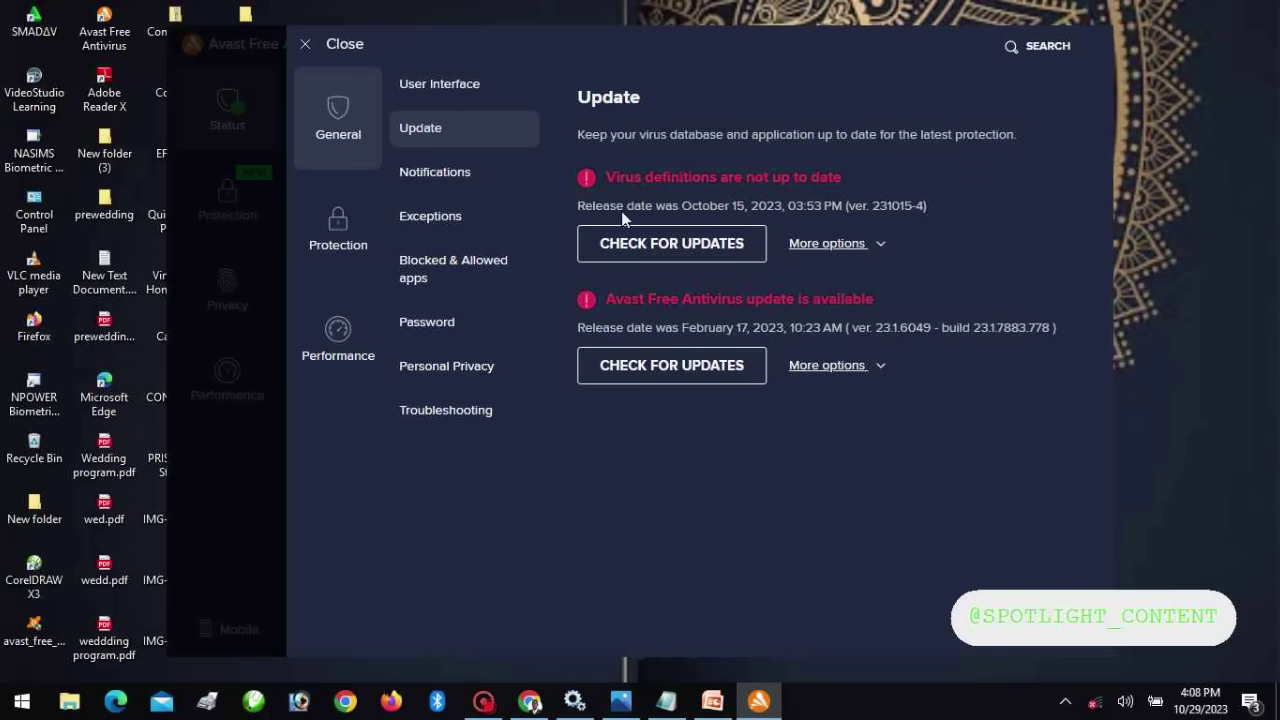
click(875, 250)
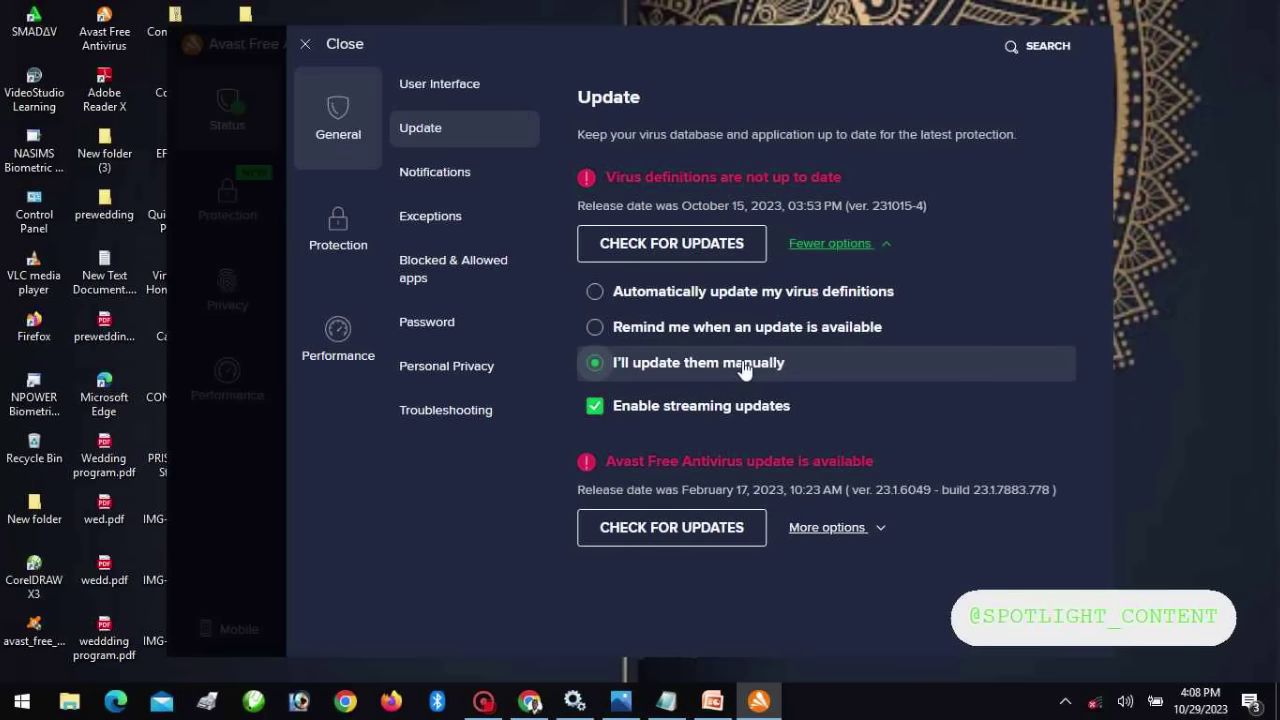
click(858, 530)
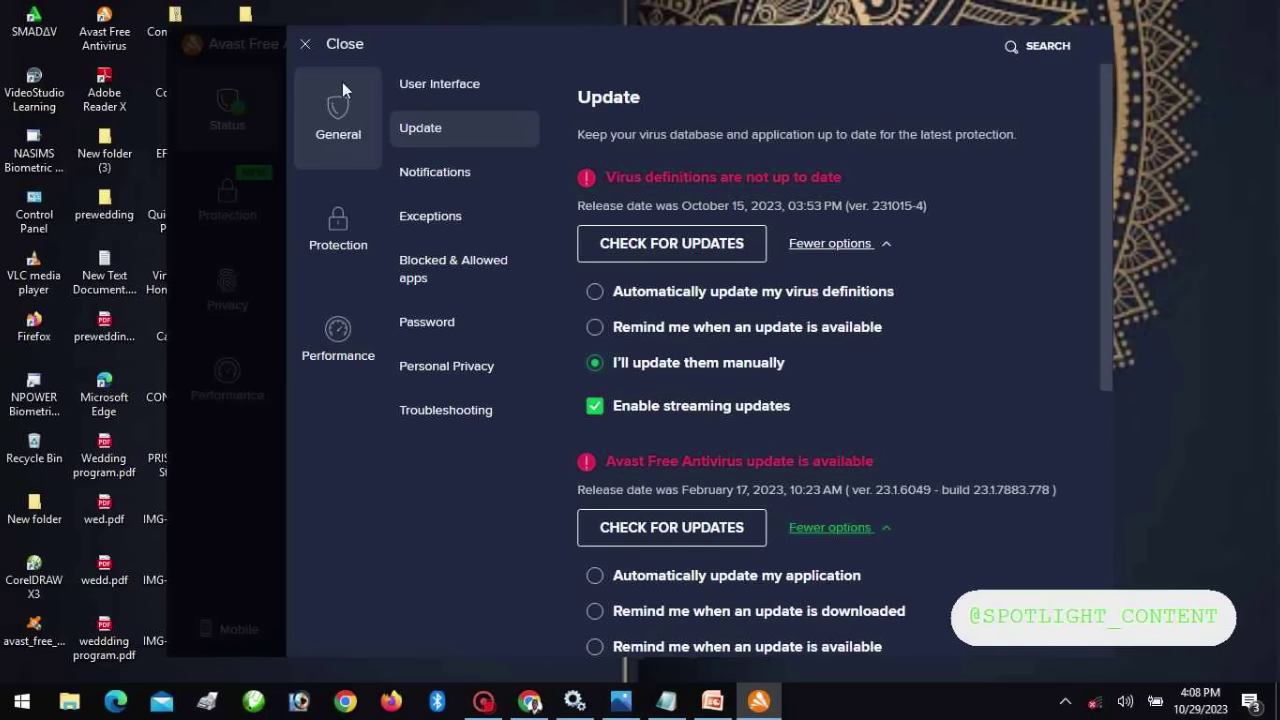
click(330, 48)
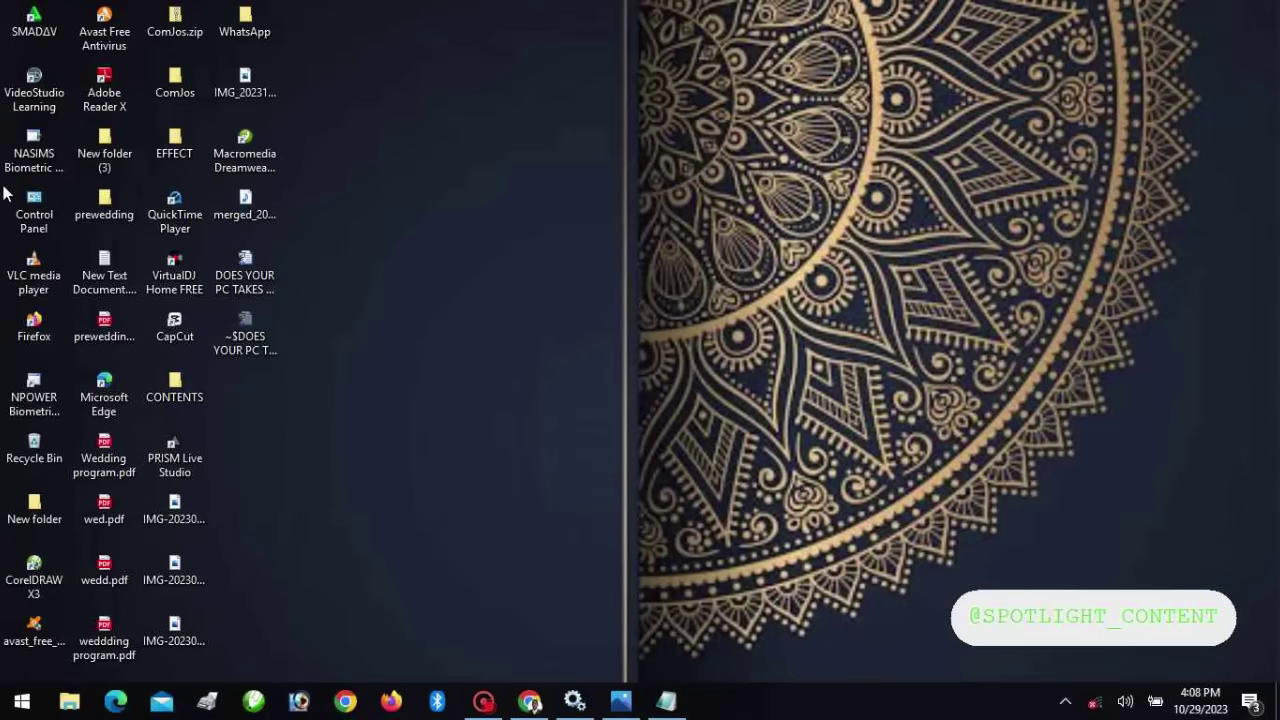
Start Adobe Reader X and open its preferences
double_click(110, 95)
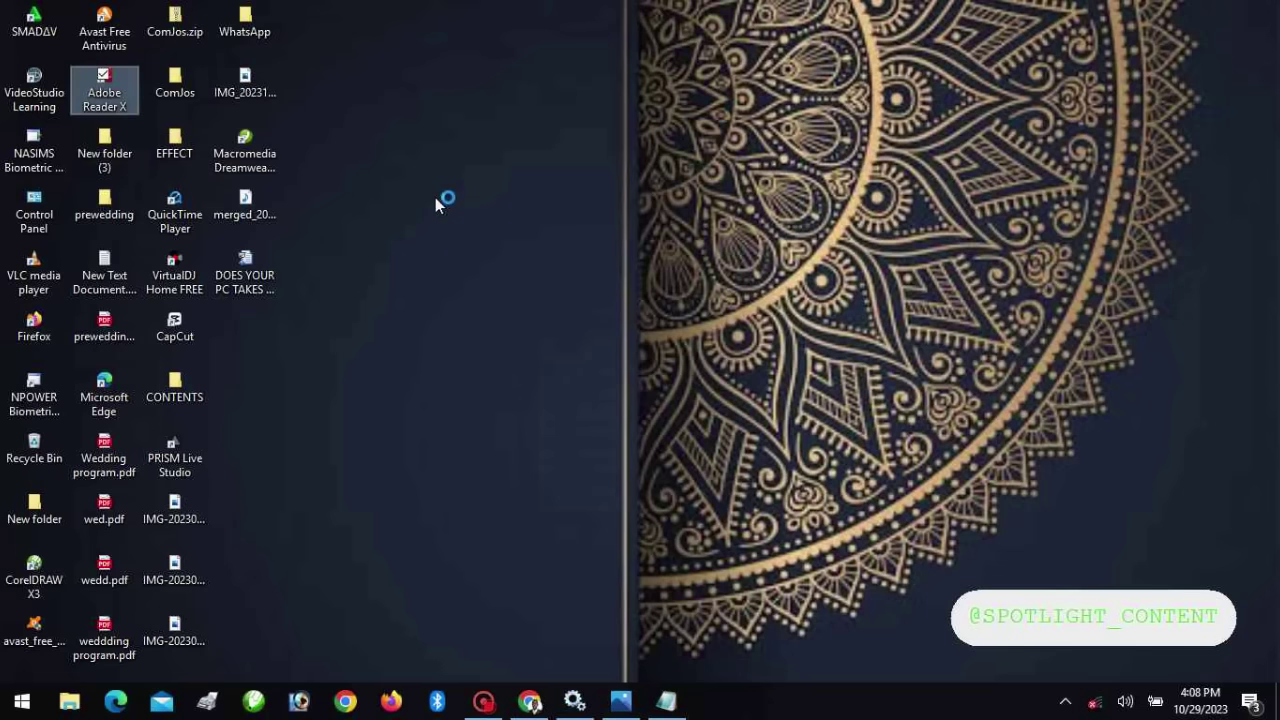
click(615, 502)
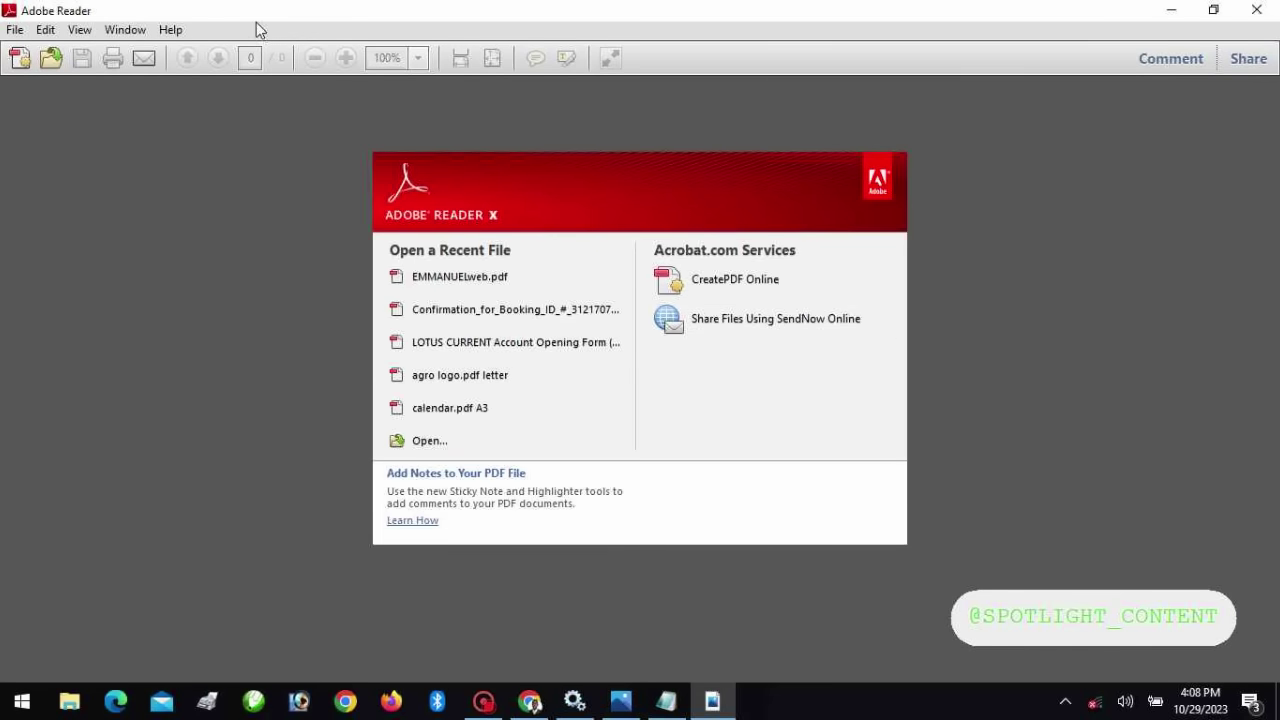
click(47, 31)
click(47, 31)
click(46, 32)
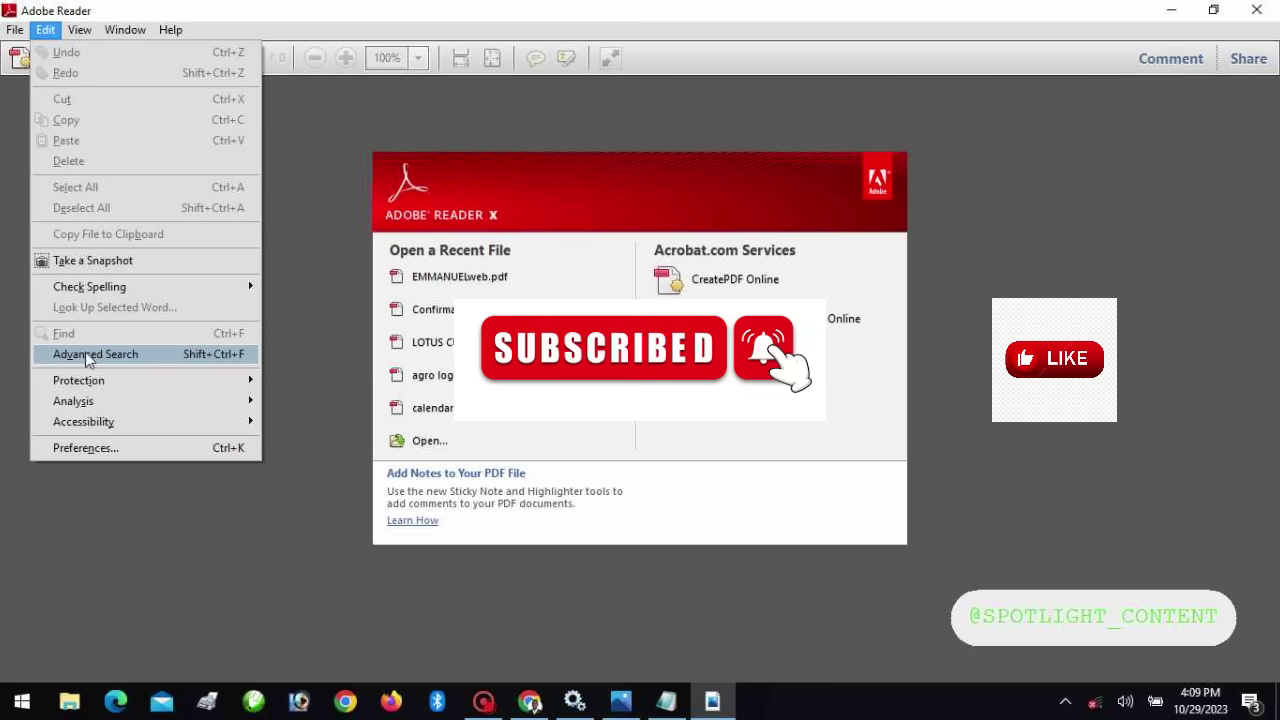
click(93, 452)
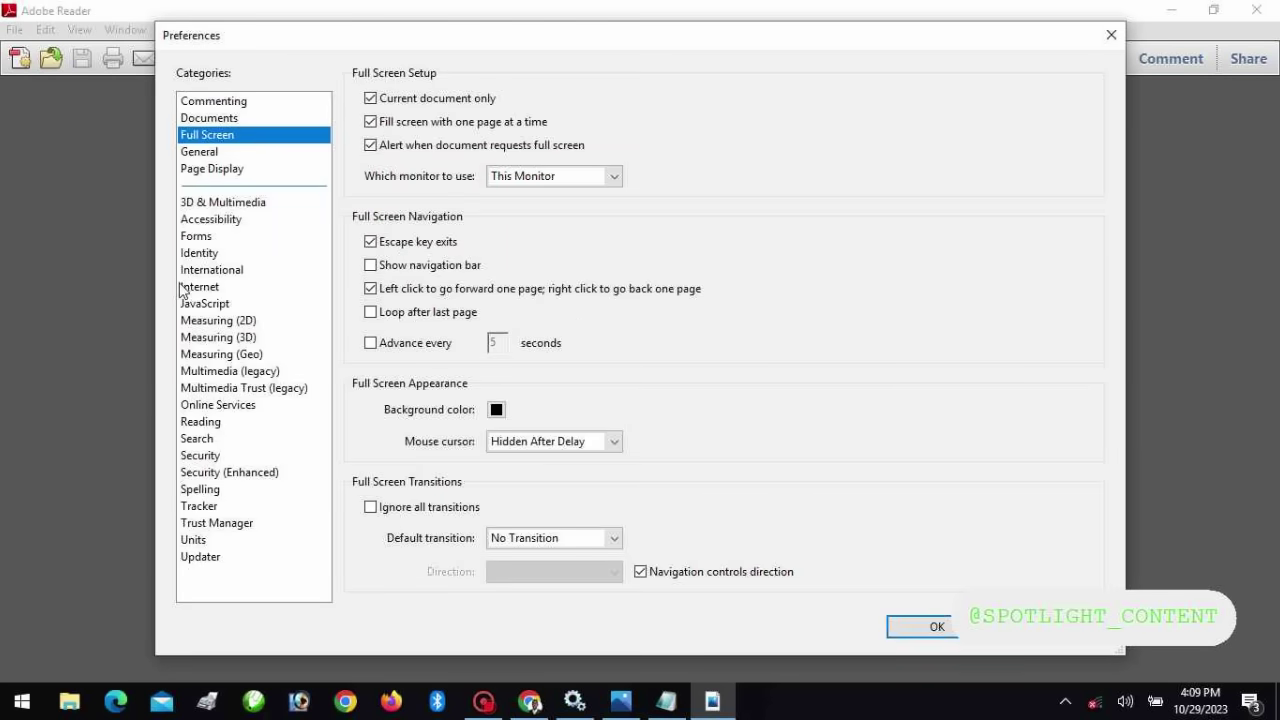
Set Adobe Reader's updater to "Do not download or install updates automatically", save the preferences and close Adobe Reader
click(205, 557)
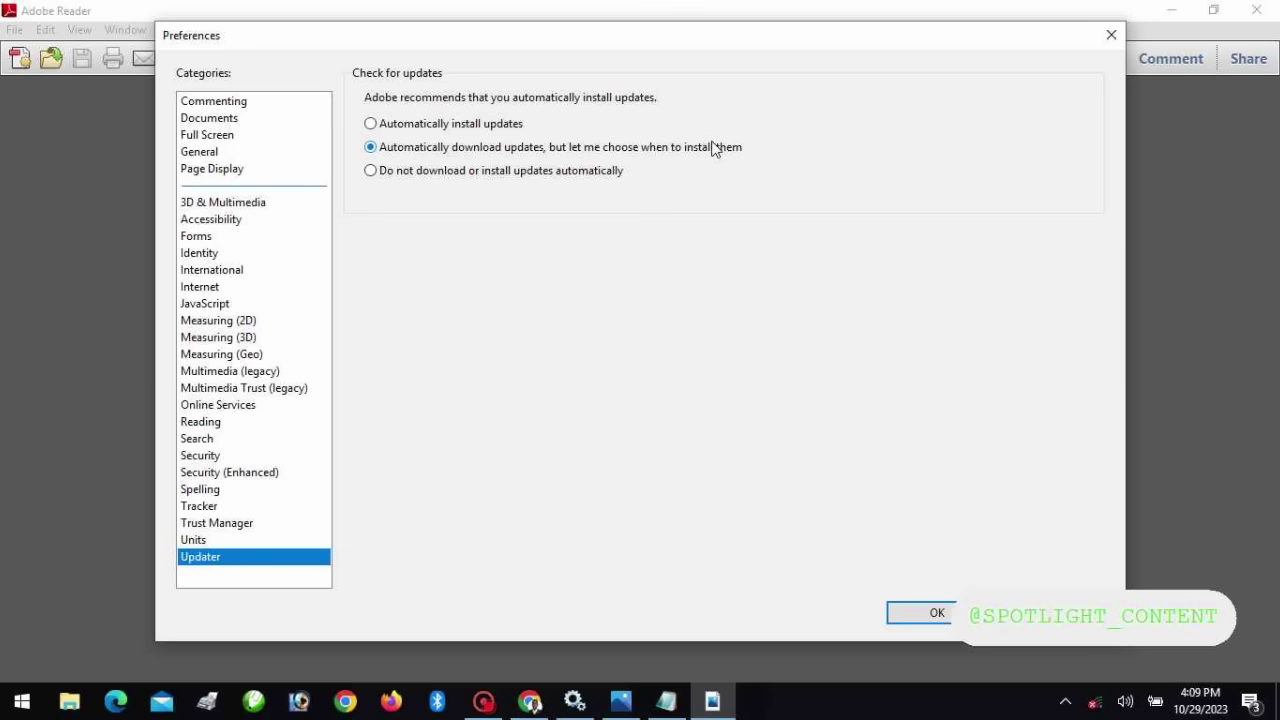
click(377, 172)
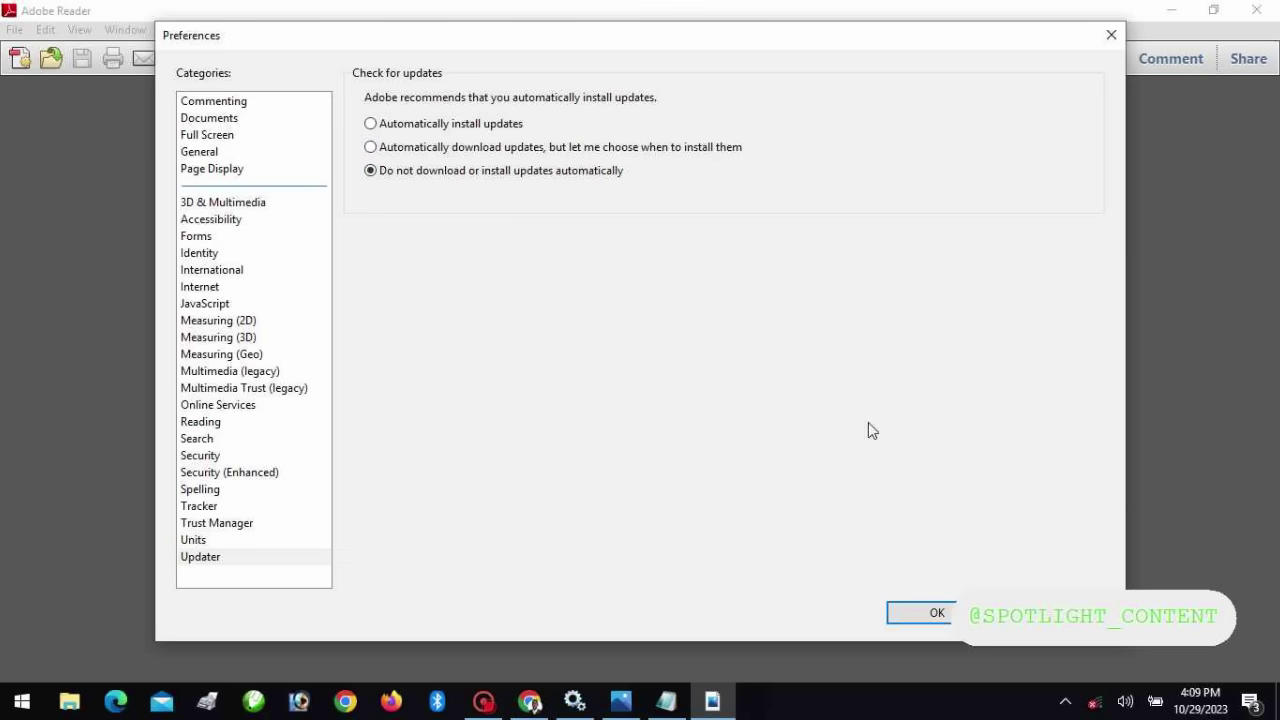
click(912, 610)
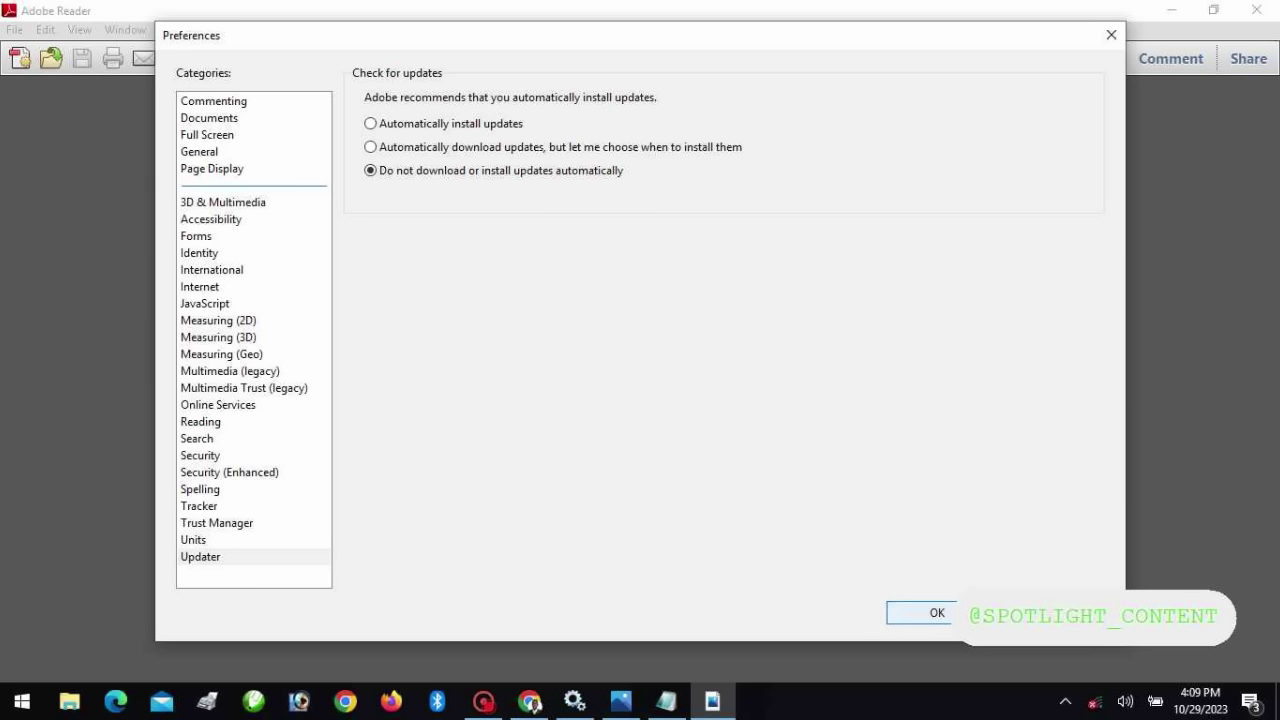
key(Return)
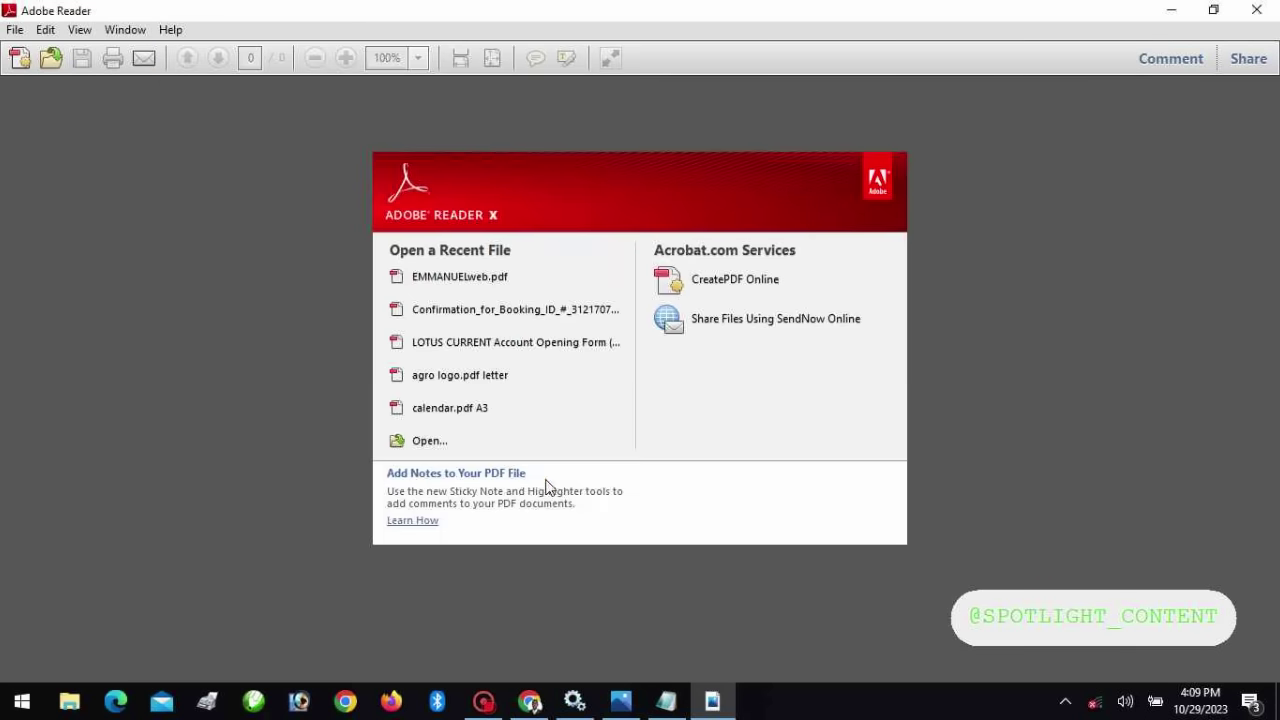
click(1257, 10)
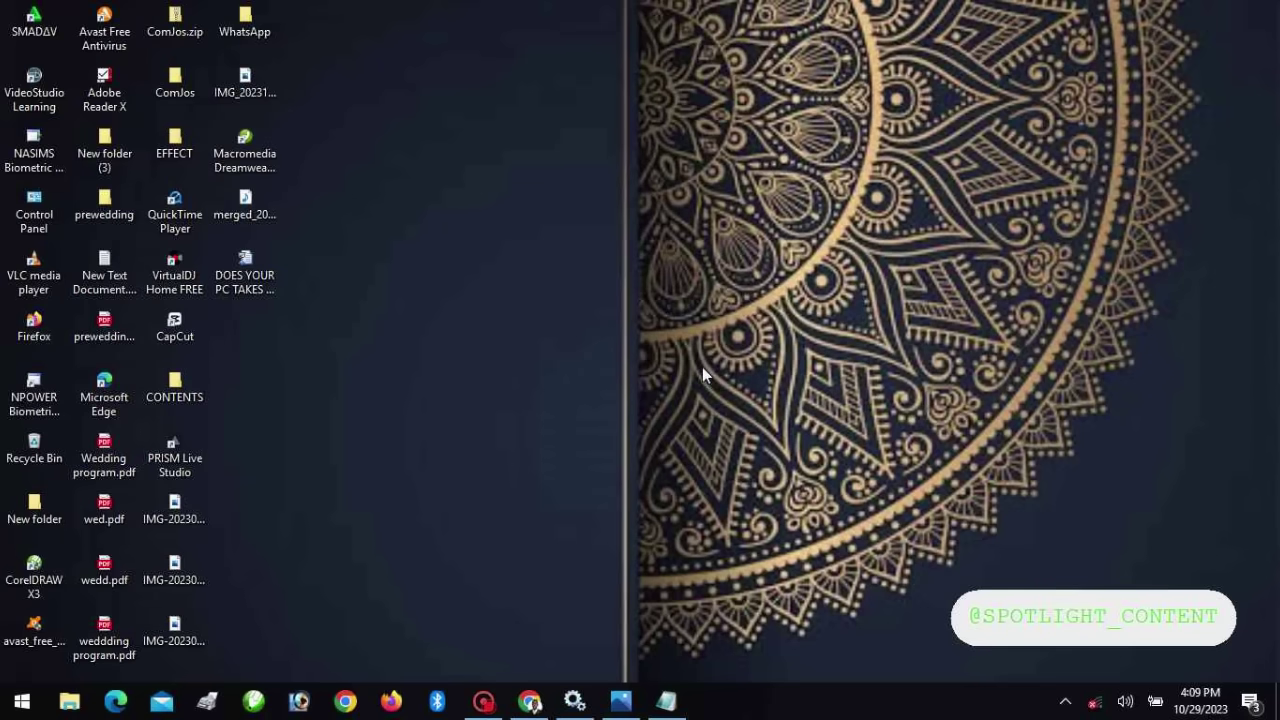
Search Windows for Services and bring up the Services window
key(super)
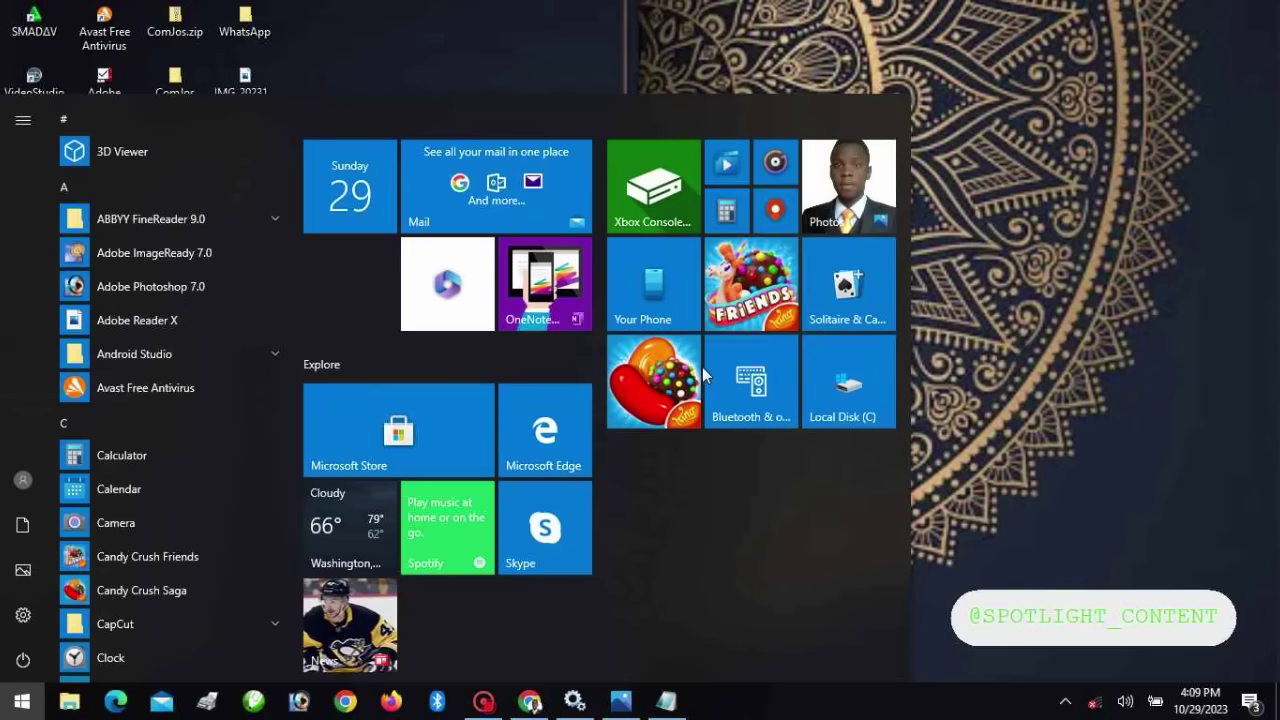
text(S)
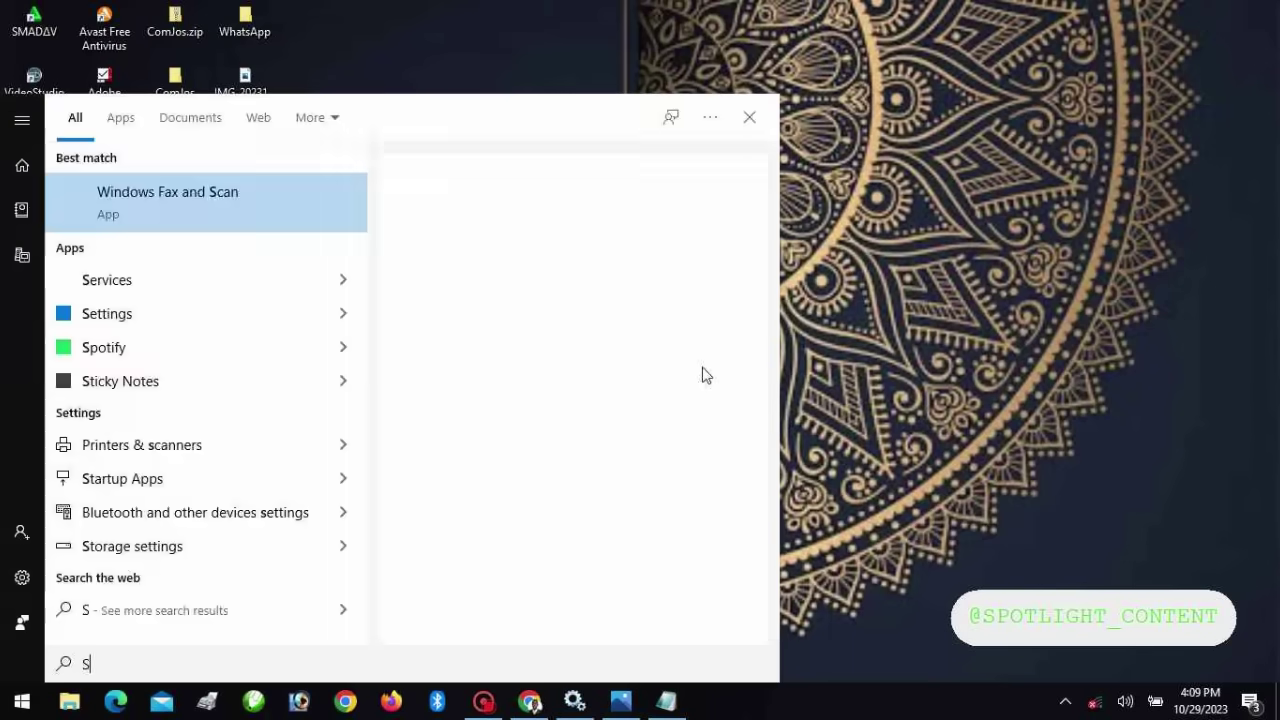
text(ERVI)
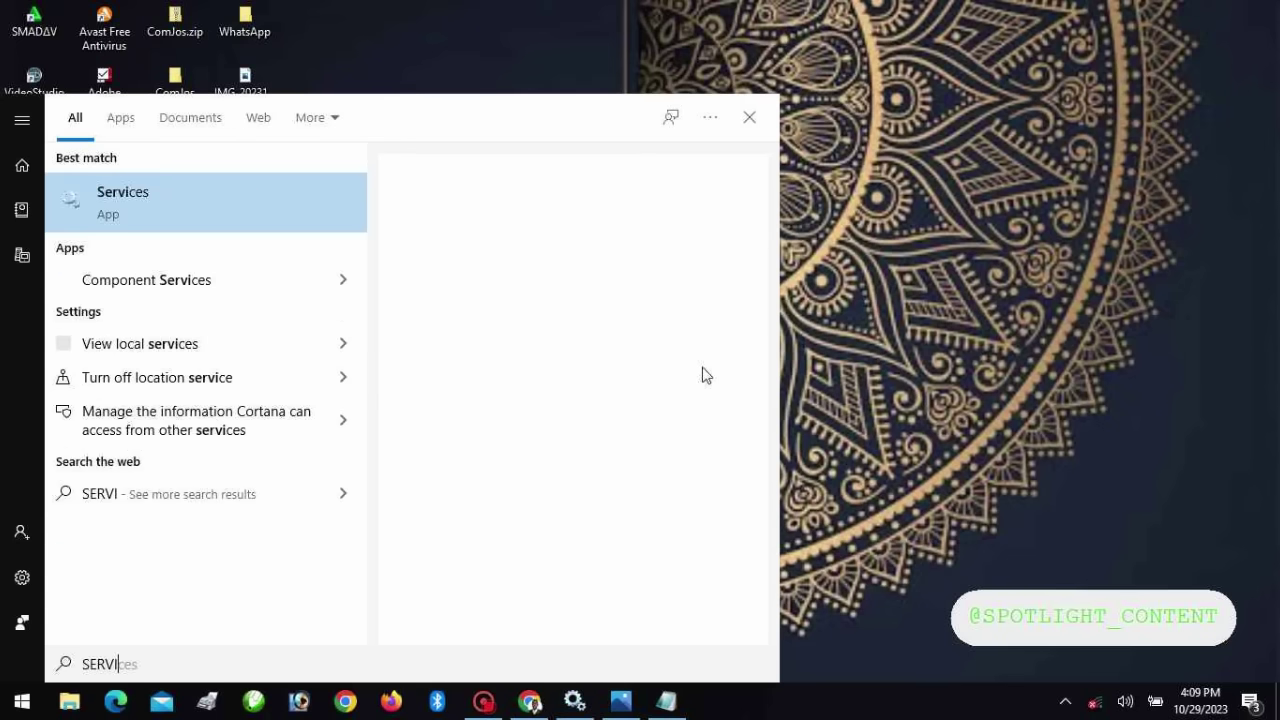
click(143, 206)
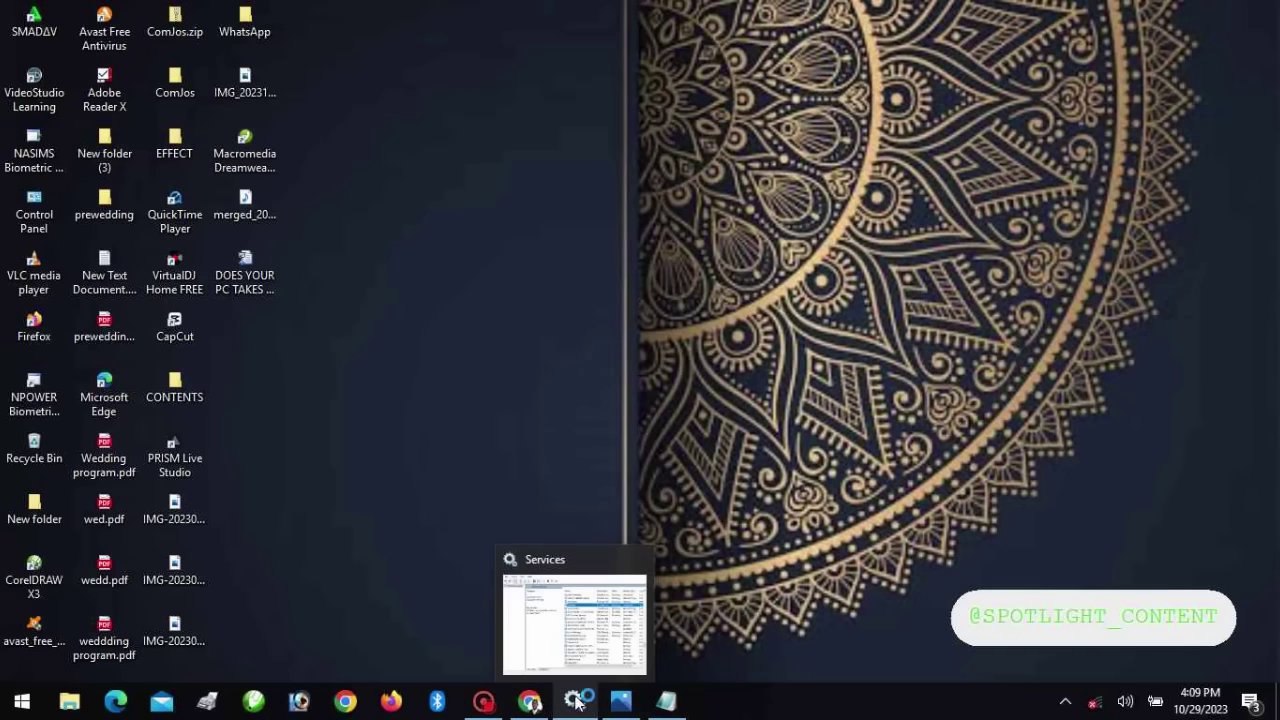
click(575, 702)
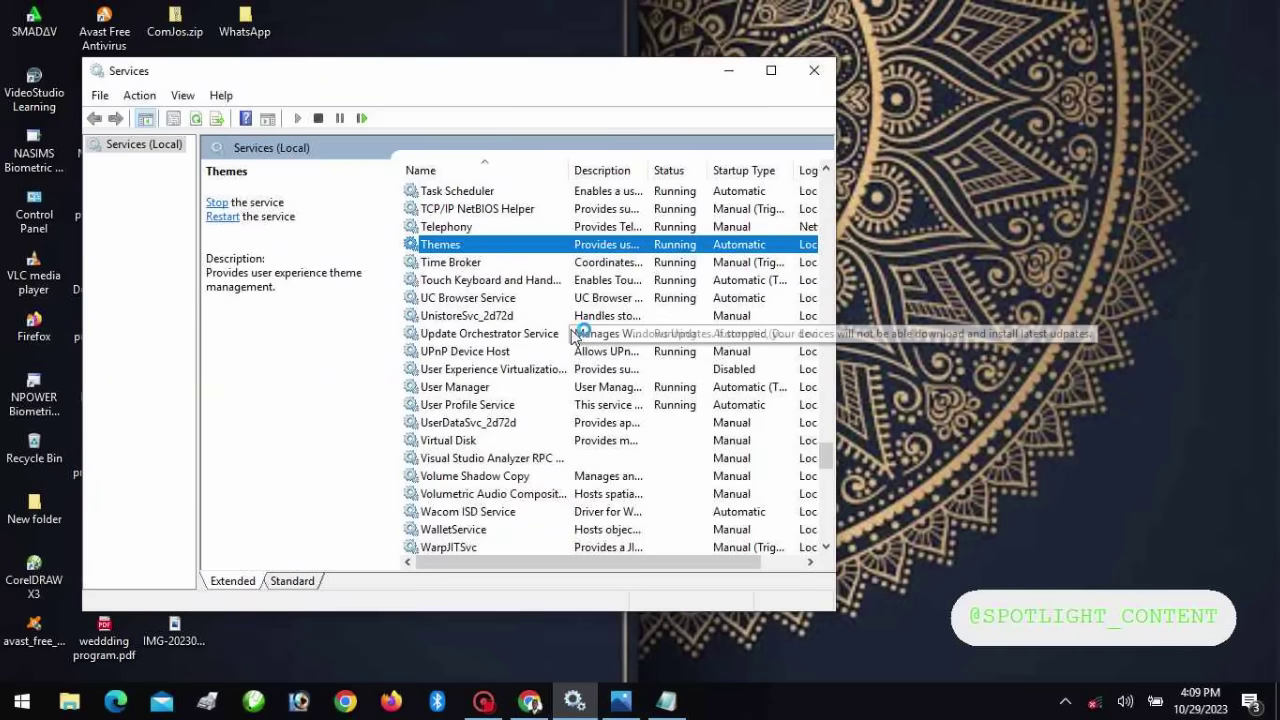
Find and select the Windows Update service in the list of local services
click(497, 301)
click(469, 390)
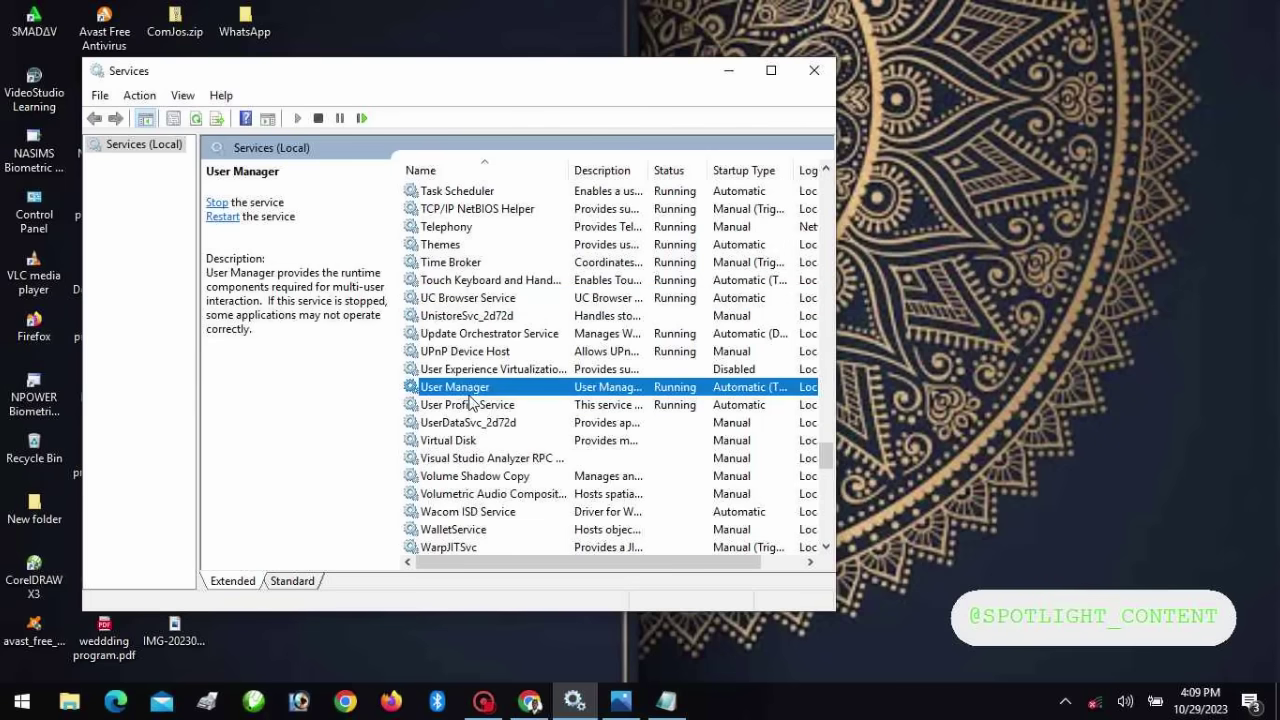
key(w)
key(w)
key(w)
key(w)
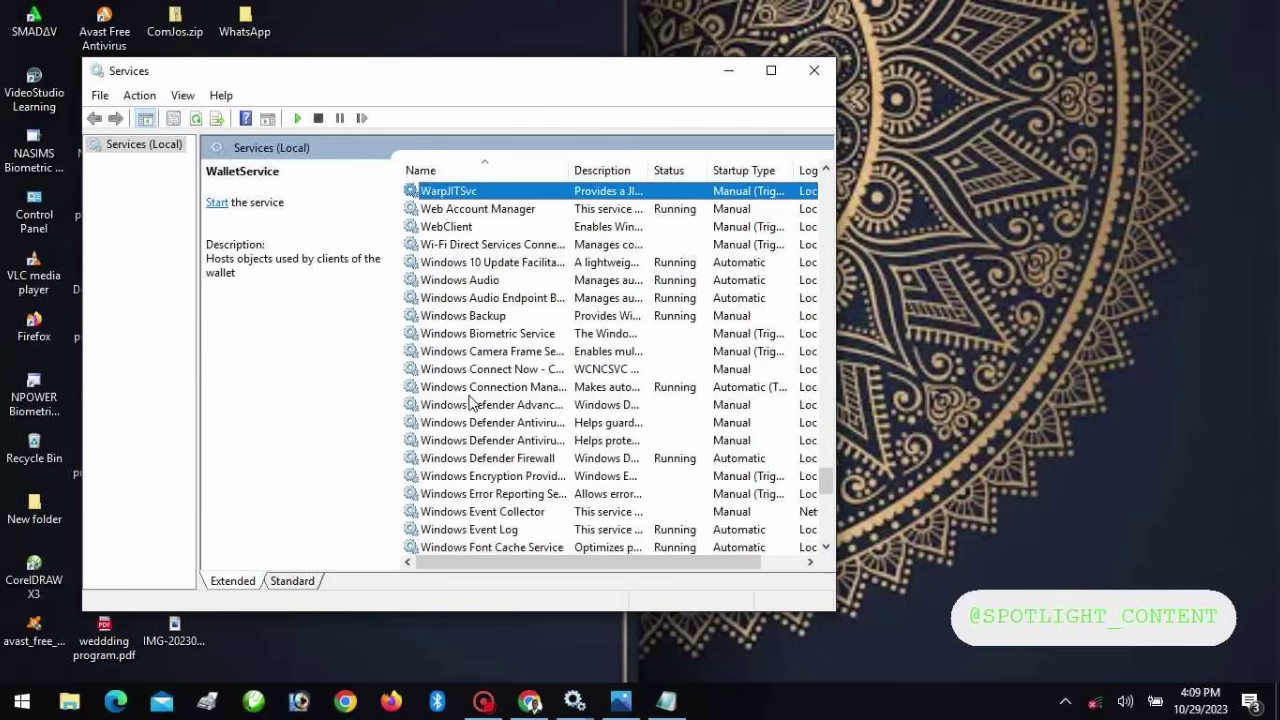
key(w)
click(484, 331)
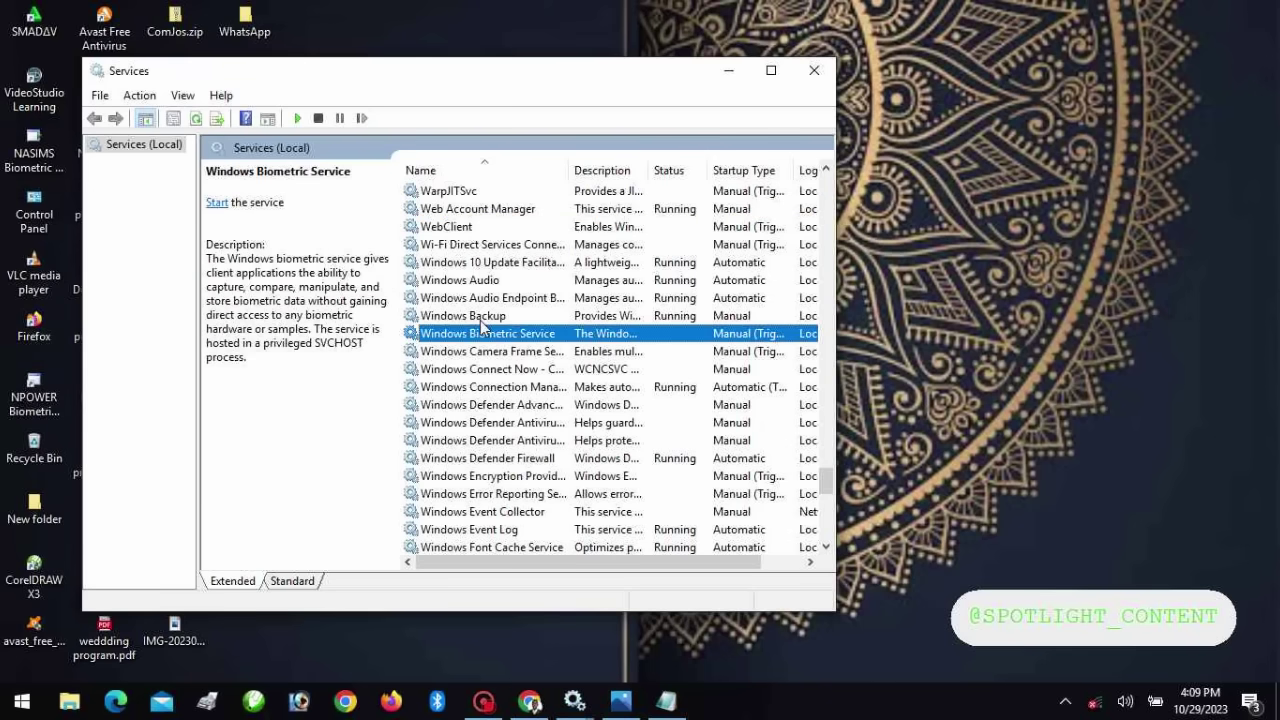
key(w)
key(w)
key(w)
key(w)
key(w)
key(w)
key(w)
key(w)
key(w)
key(w)
key(w)
key(w)
key(w)
key(w)
key(w)
key(w)
key(w)
key(w)
key(w)
key(w)
key(w)
key(w)
key(w)
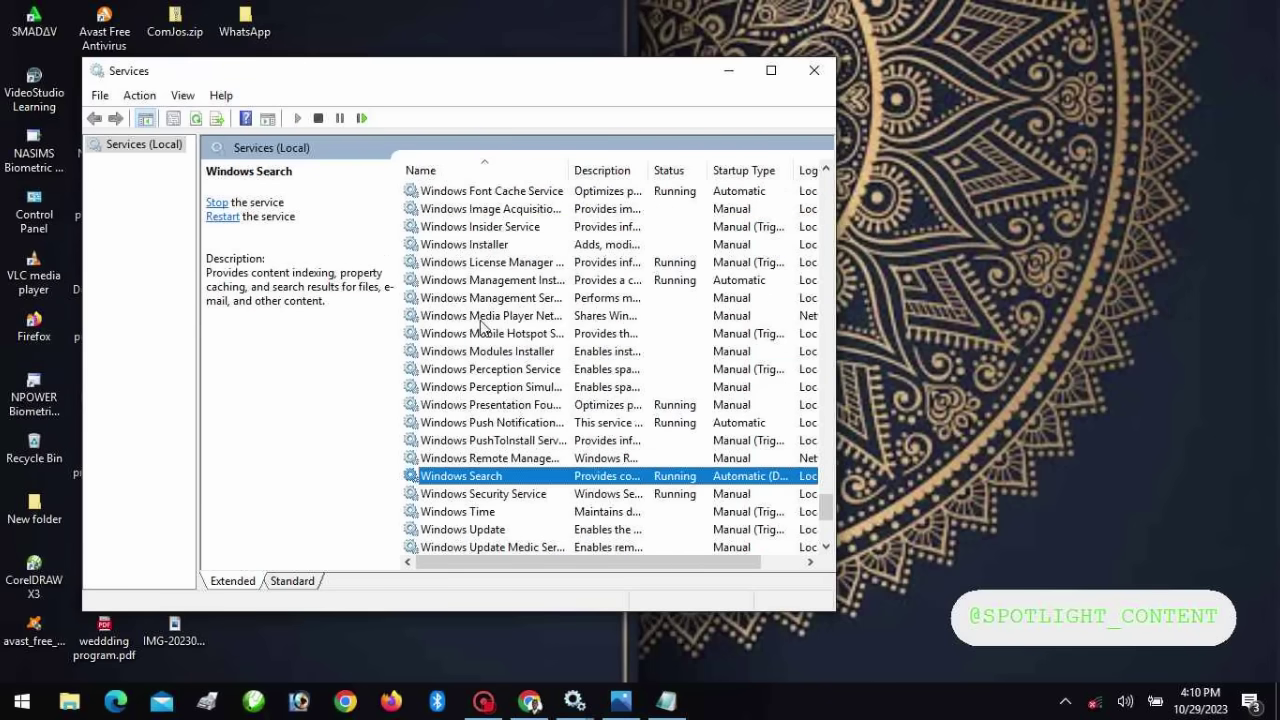
click(492, 531)
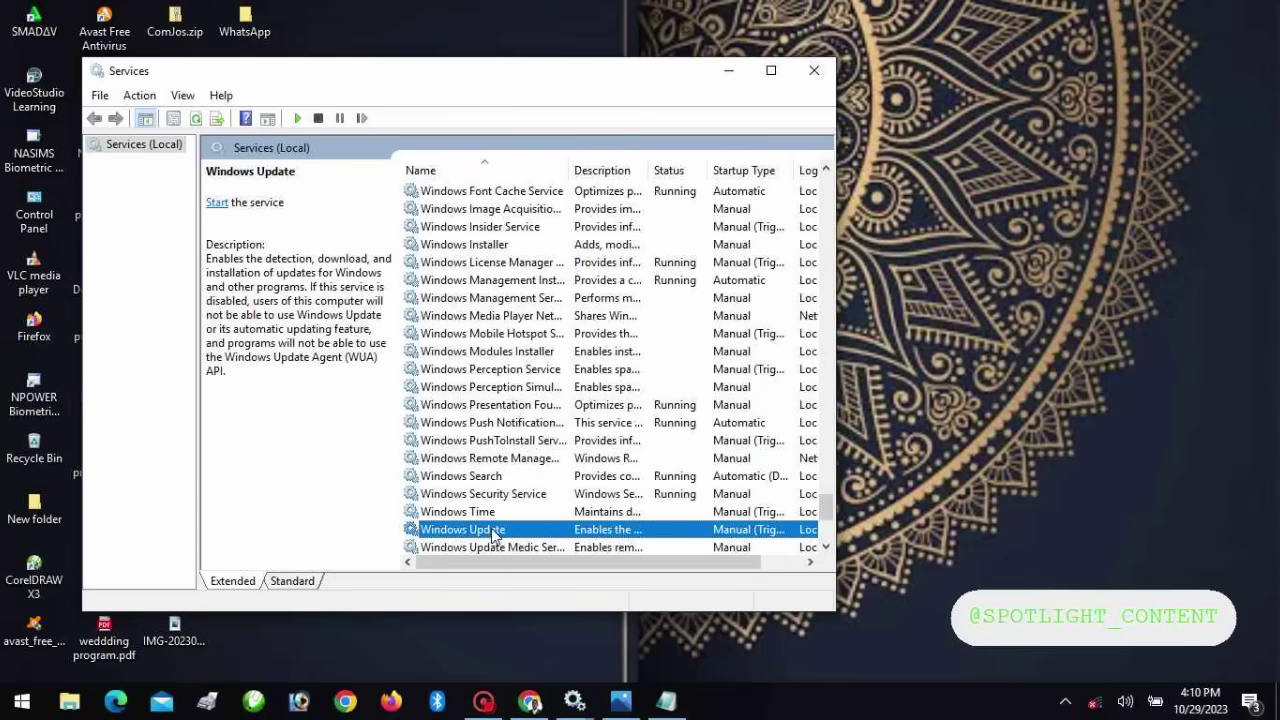
click(826, 548)
click(826, 548)
click(826, 548)
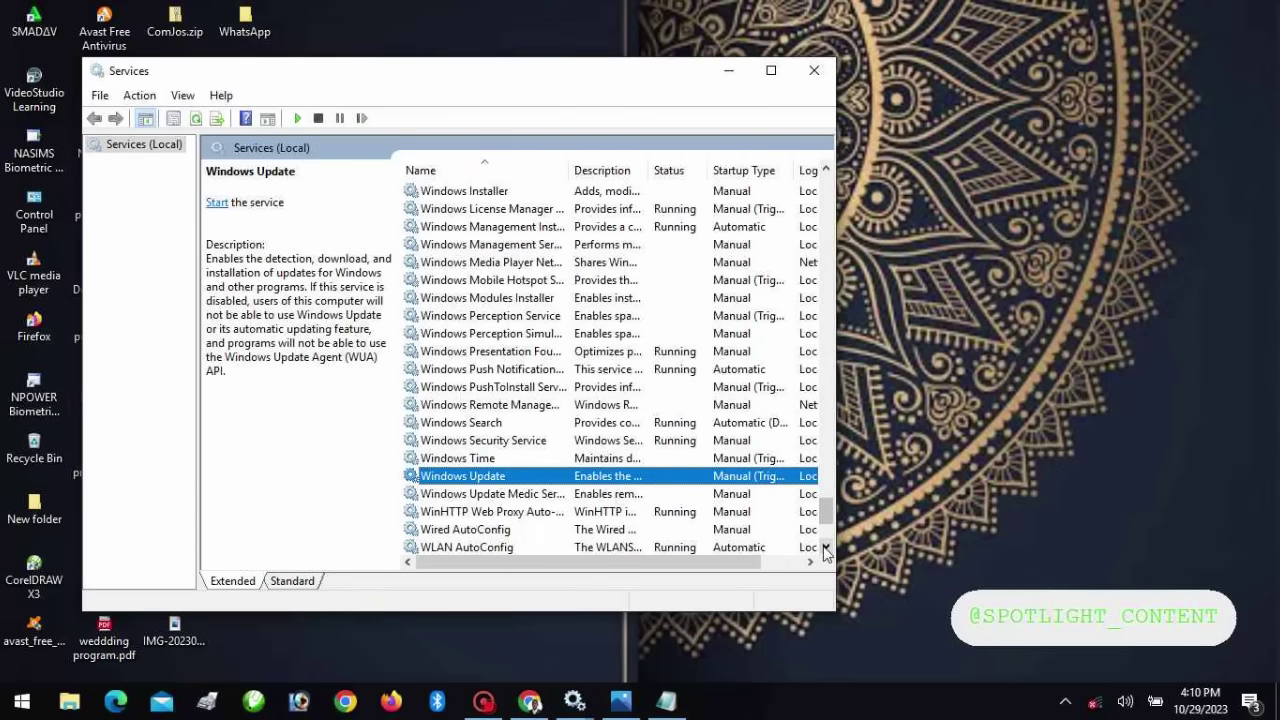
View the Windows Update service's properties, including its startup type, cancel without changes, refresh the list and close Services
right_click(455, 478)
click(502, 434)
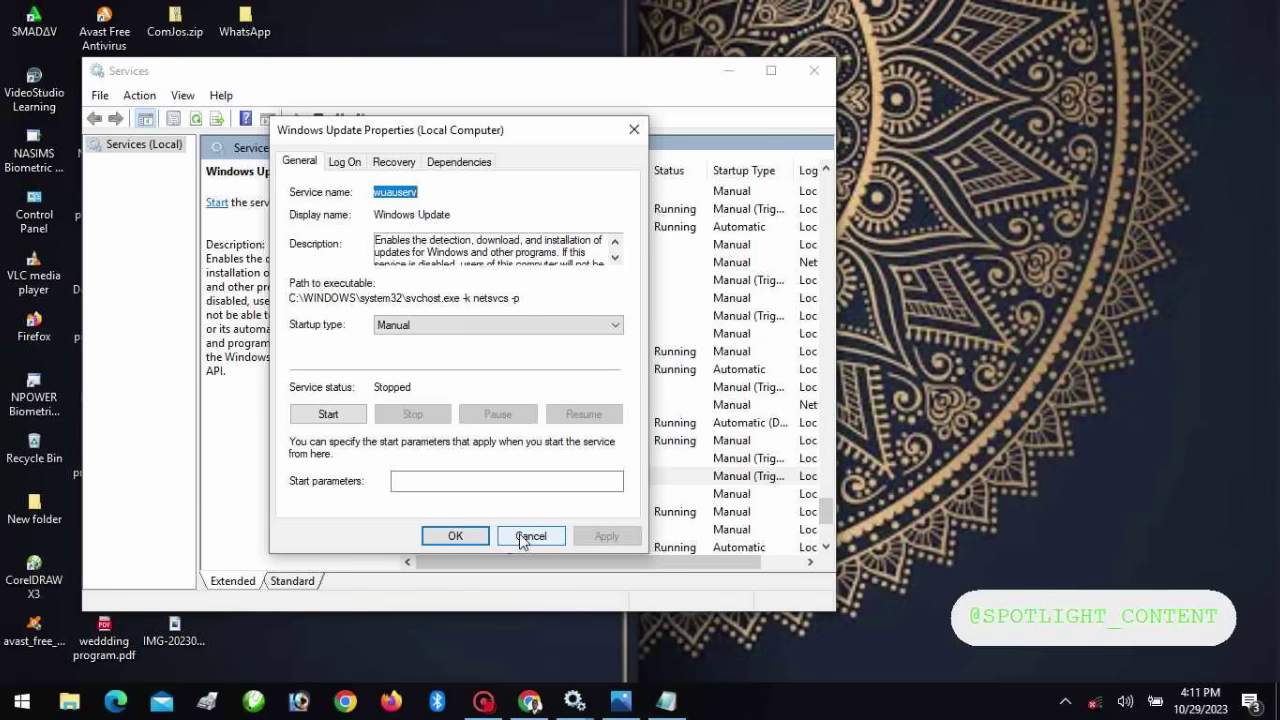
click(530, 536)
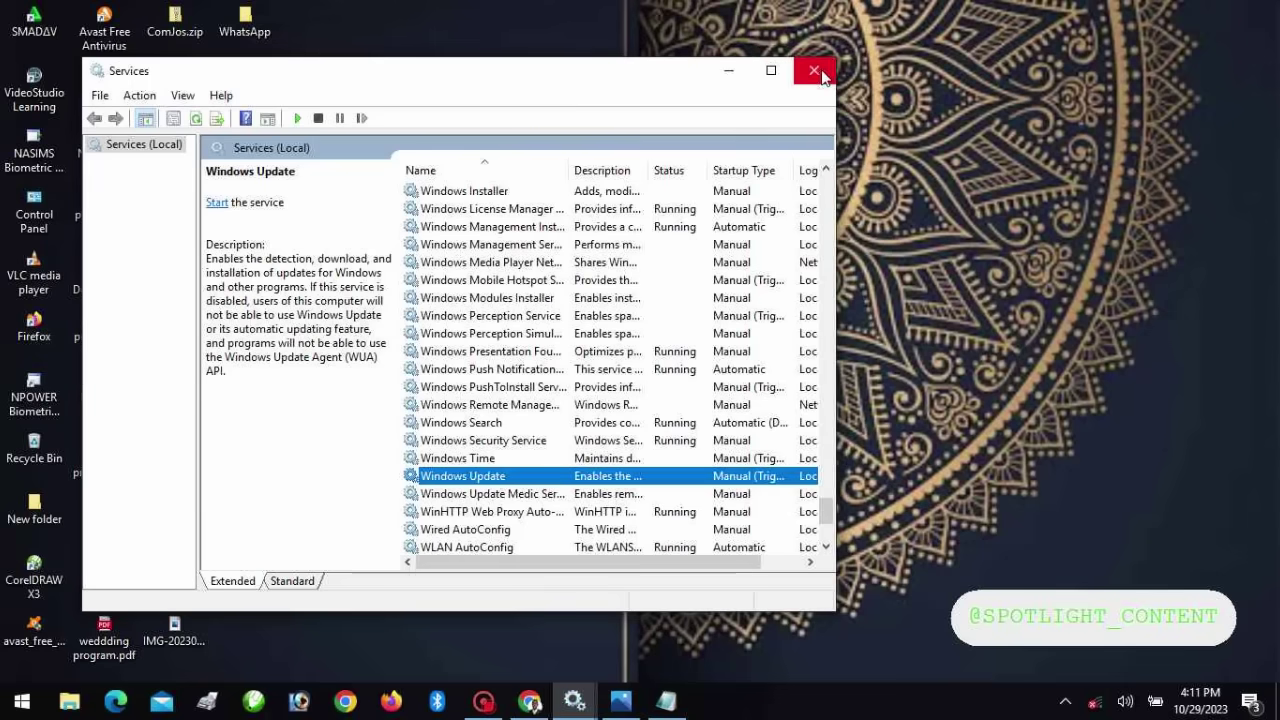
key(F5)
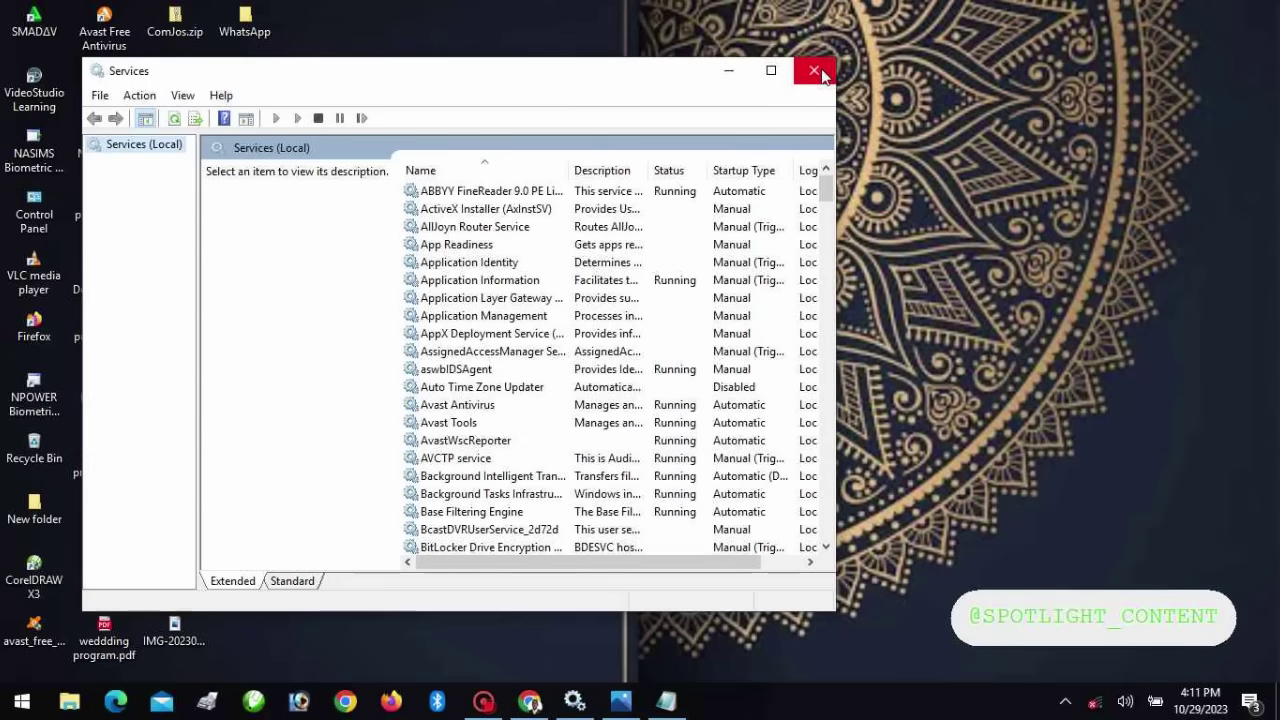
click(815, 72)
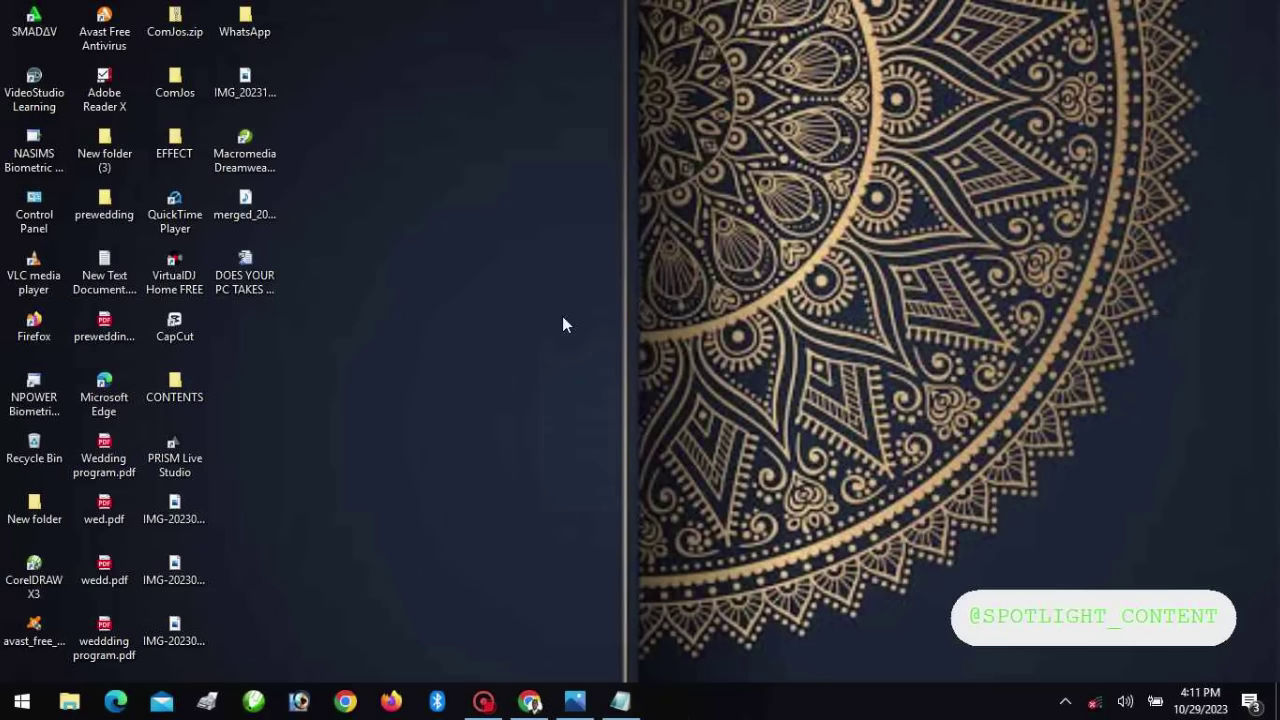